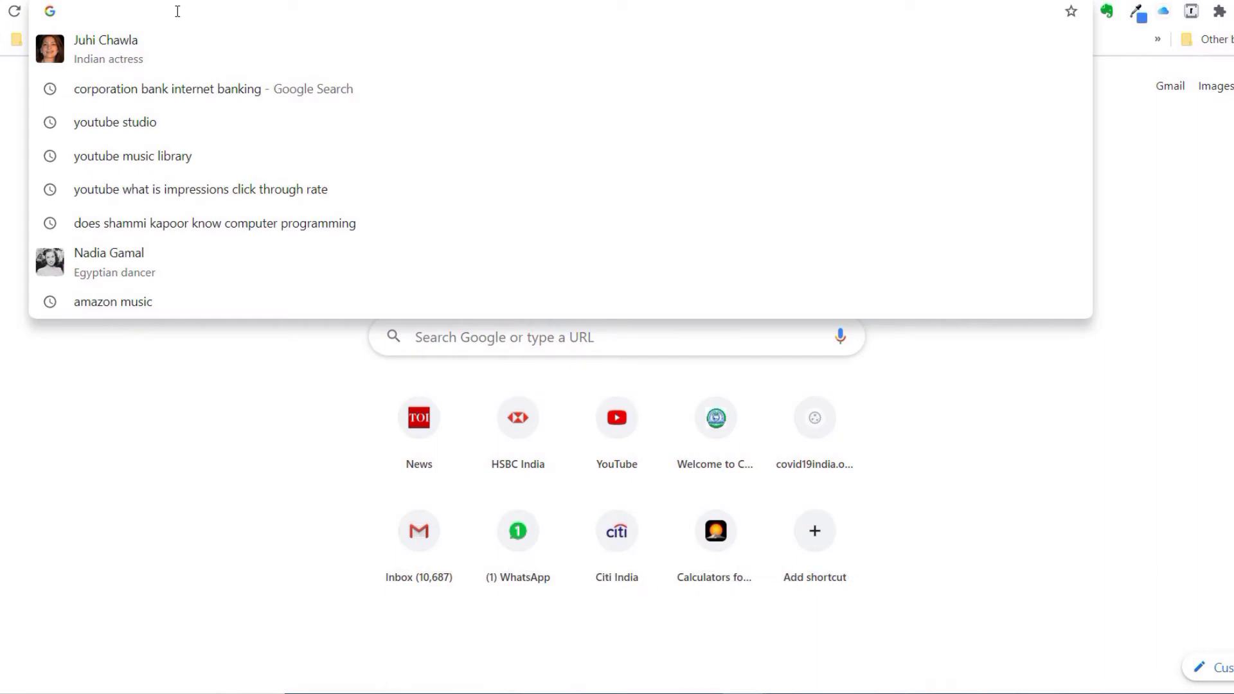
- Go to blocklayer.com and open its Graph Paper - Dot Paper Printable template page
text(block)
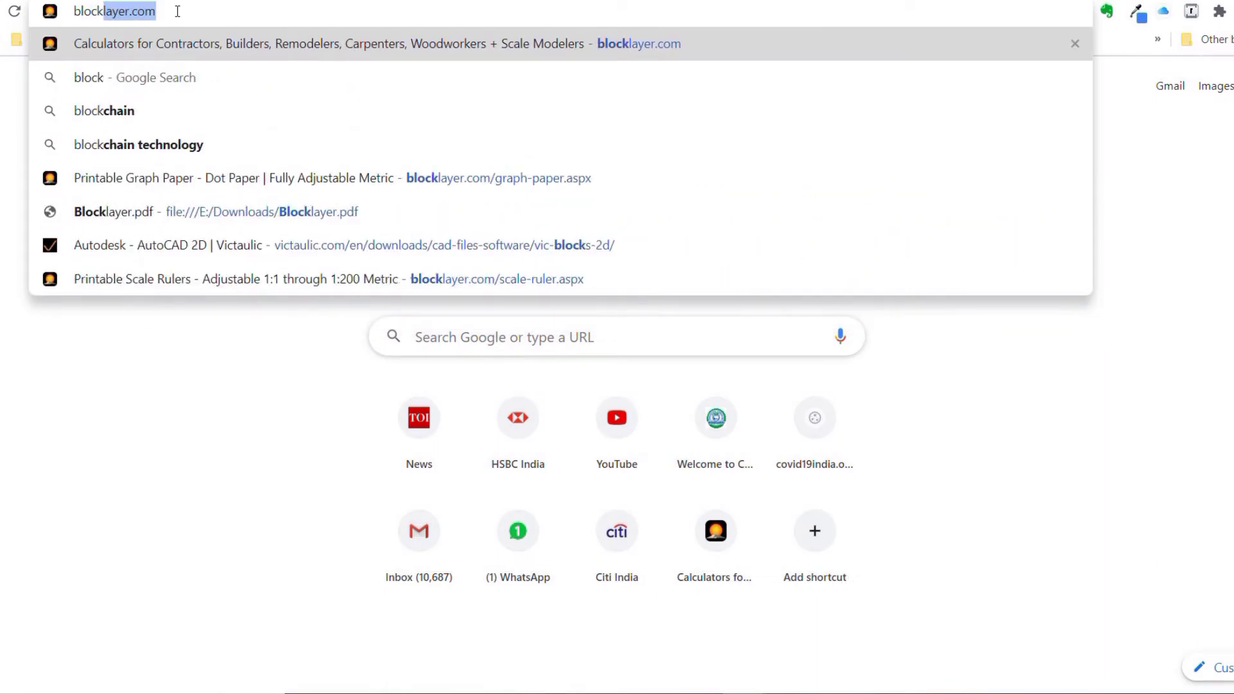
key(Return)
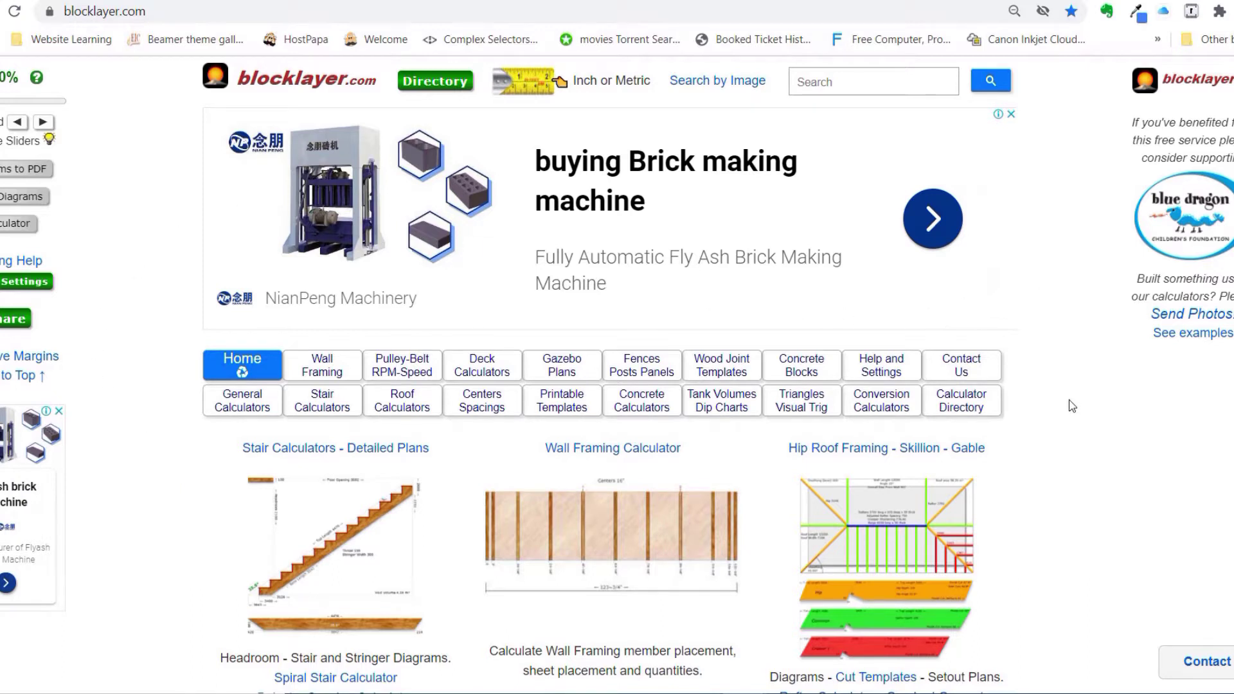
mouse_move(568, 411)
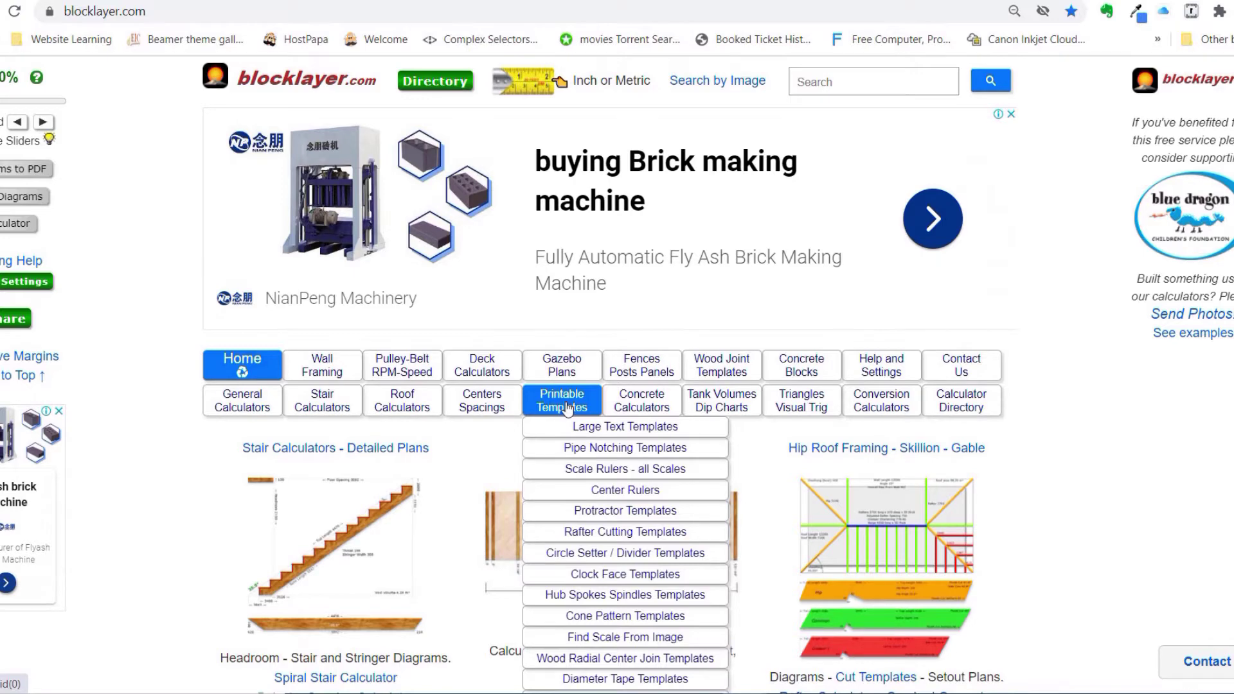
scroll(569, 404, down, 3)
scroll(572, 401, down, 1)
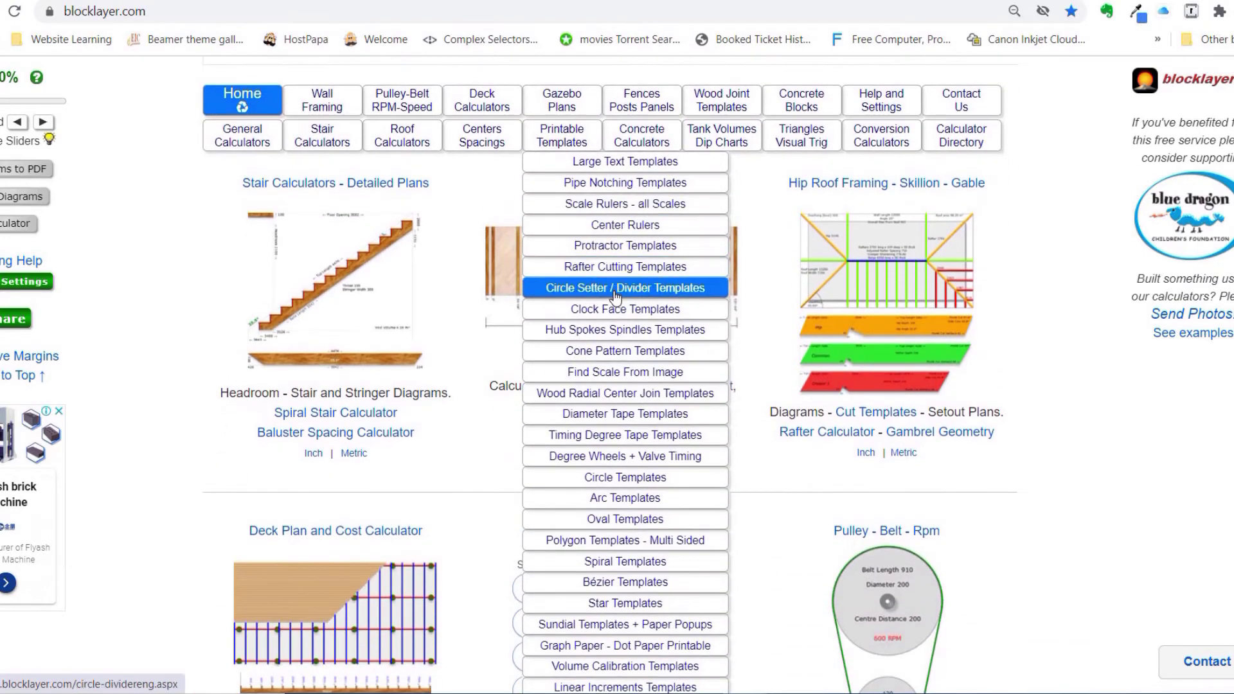
mouse_move(565, 145)
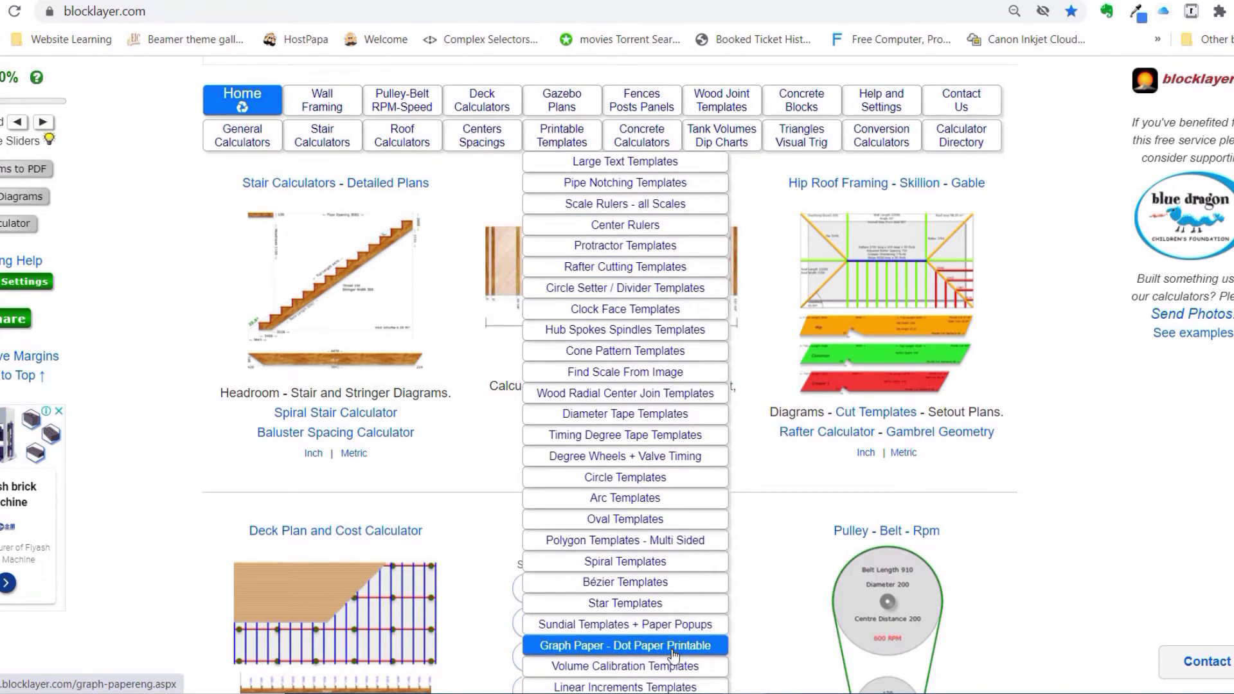
scroll(675, 652, down, 2)
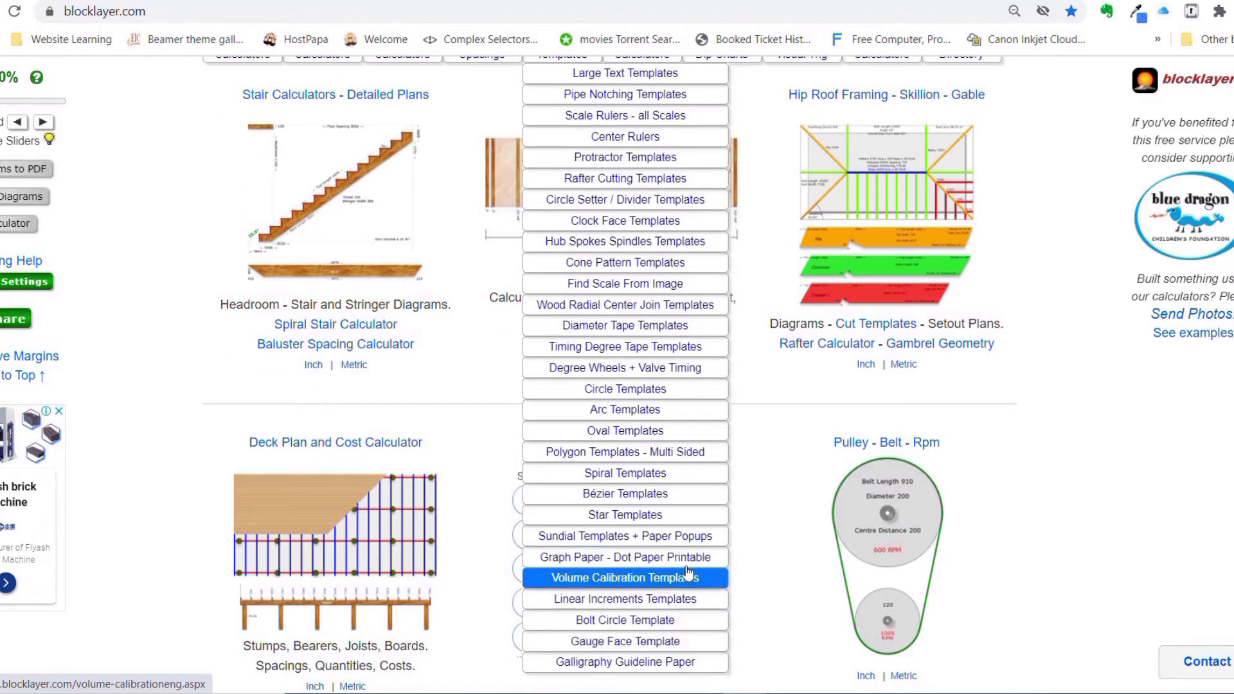
click(690, 557)
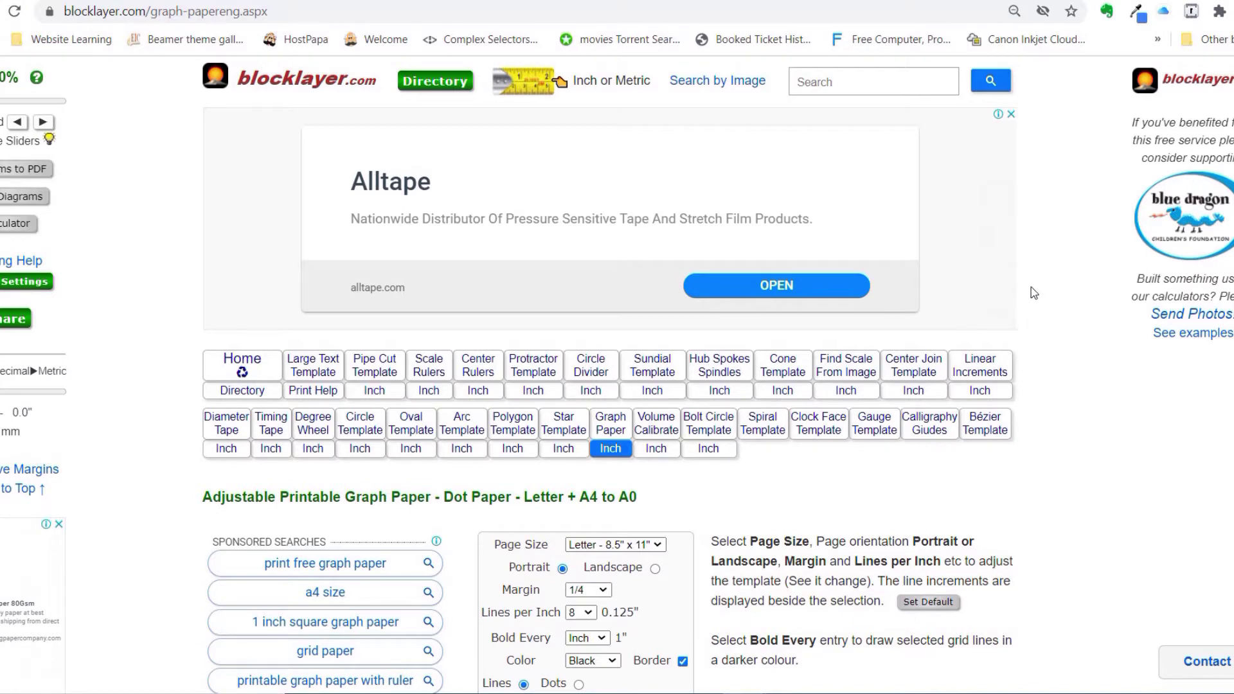
- Switch to the metric version of the Graph Paper template and choose the A4 - 210 x 297 page size
scroll(1031, 287, down, 1)
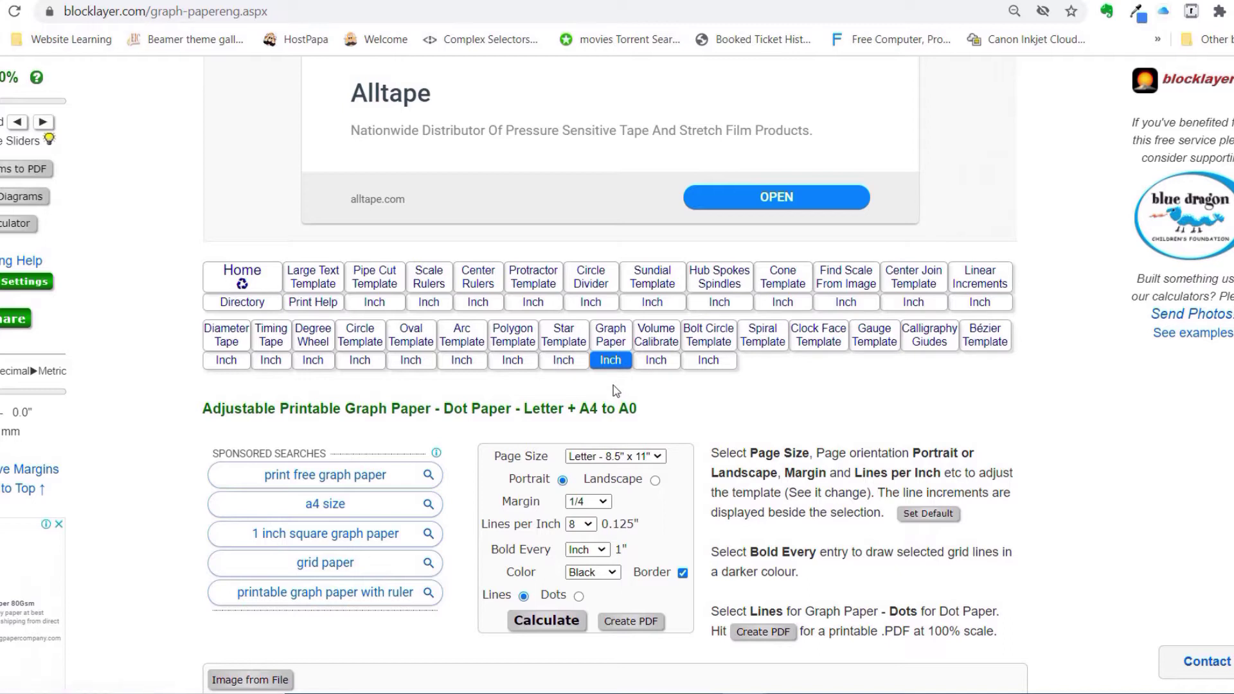
click(615, 340)
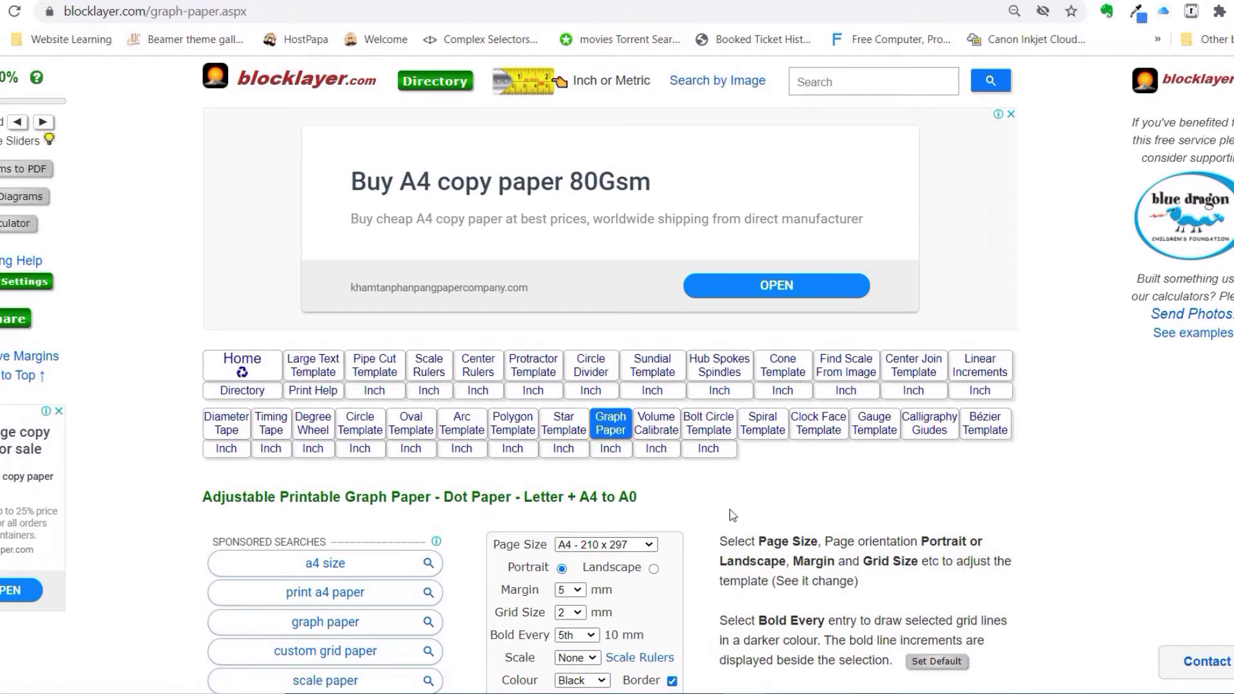
scroll(719, 507, down, 1)
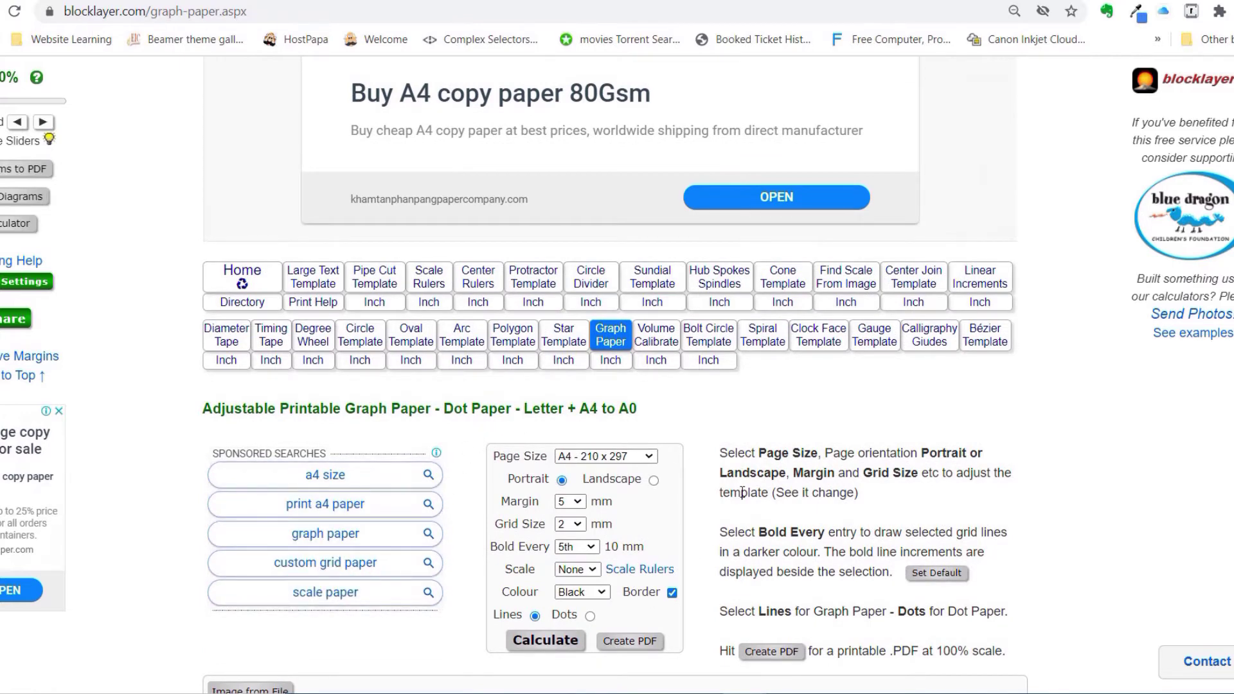
scroll(742, 492, down, 1)
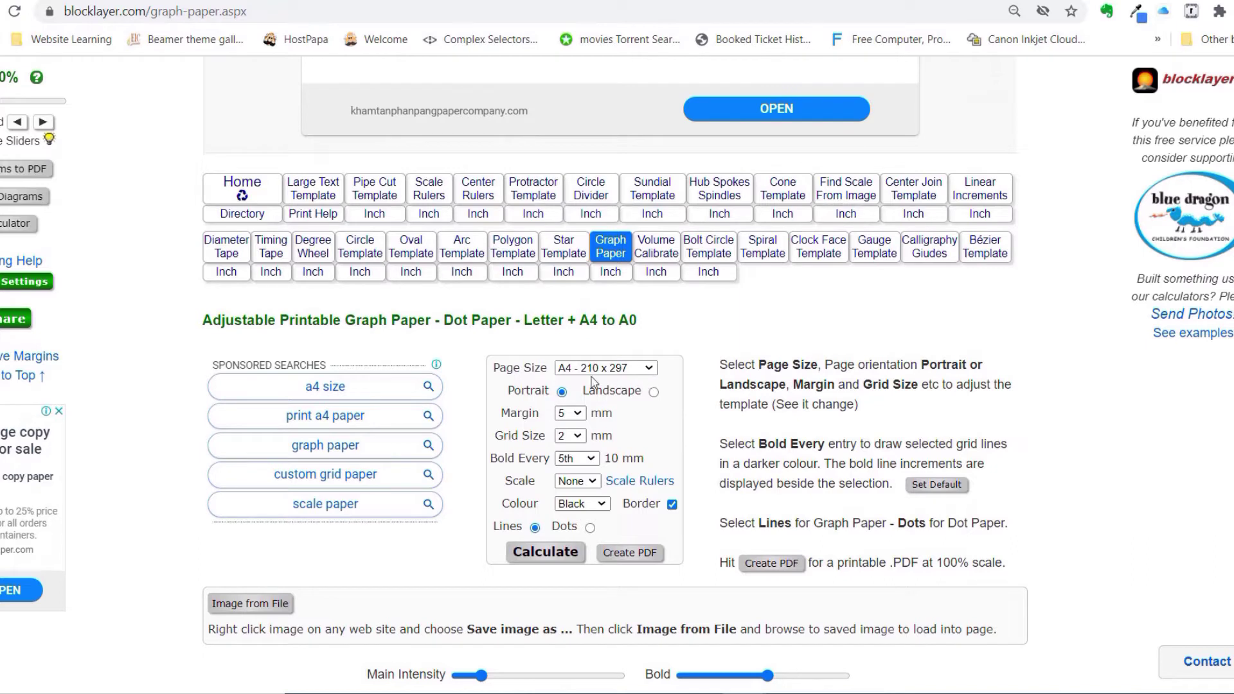
click(650, 368)
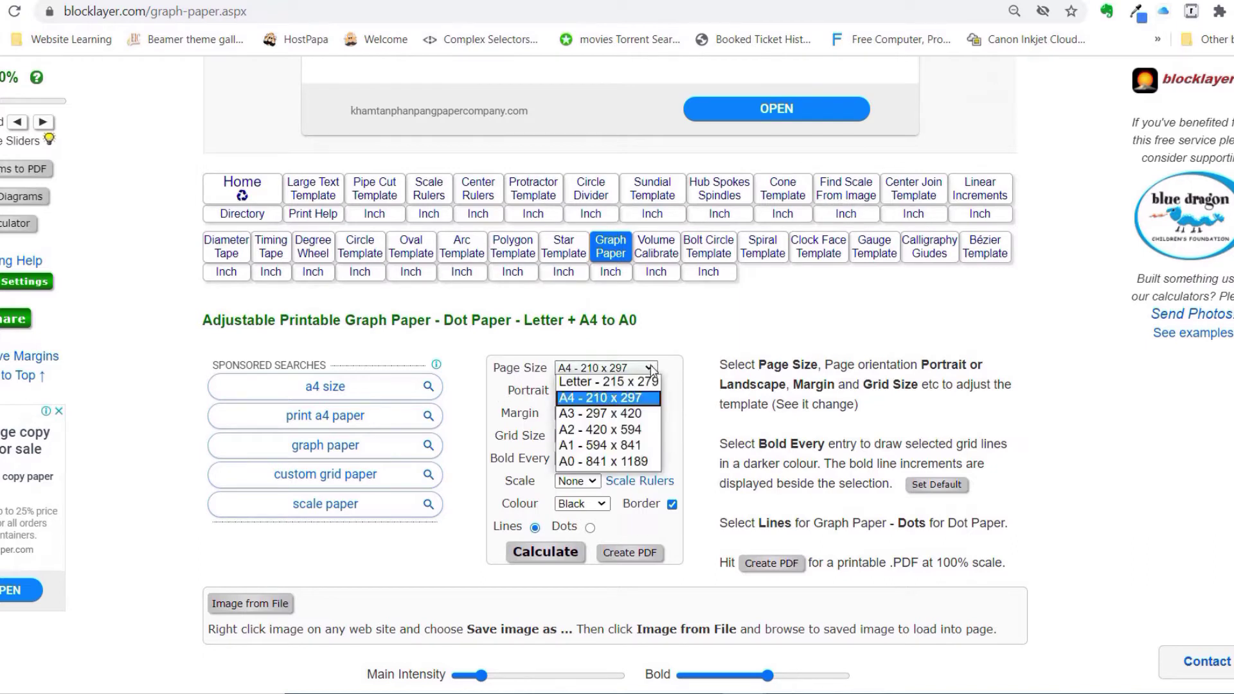
click(622, 405)
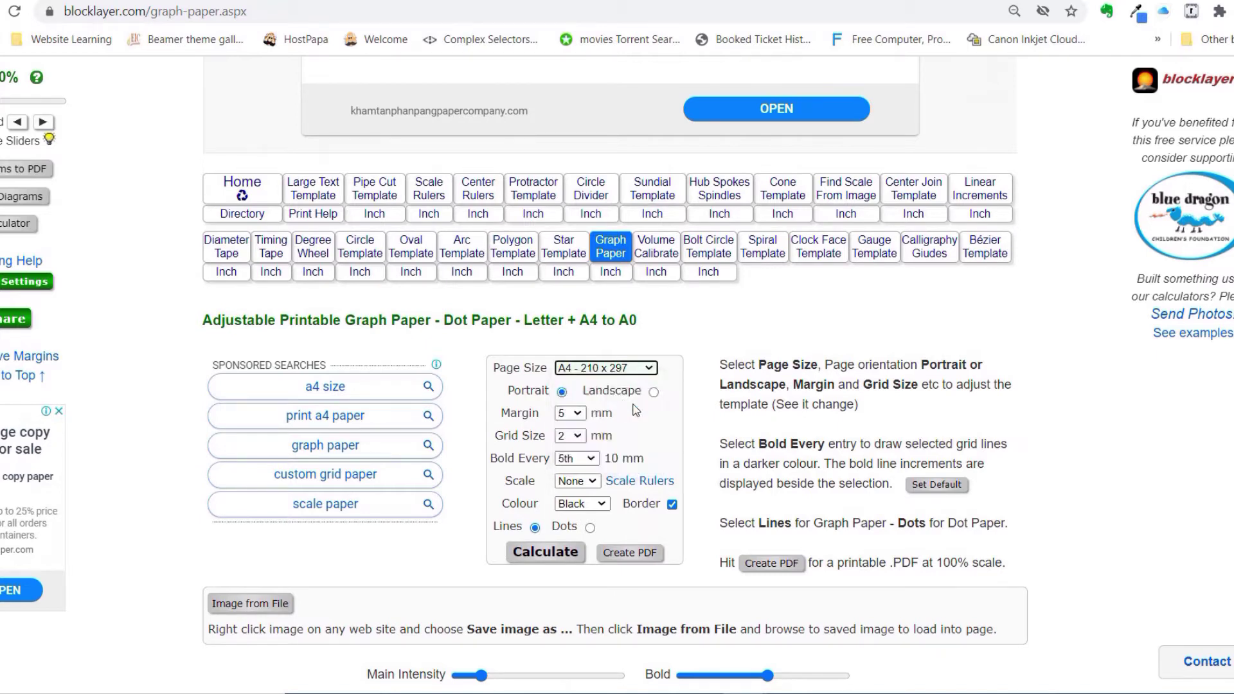
- Set the page margin to the blank (_) option and the grid size to 10 mm
click(580, 414)
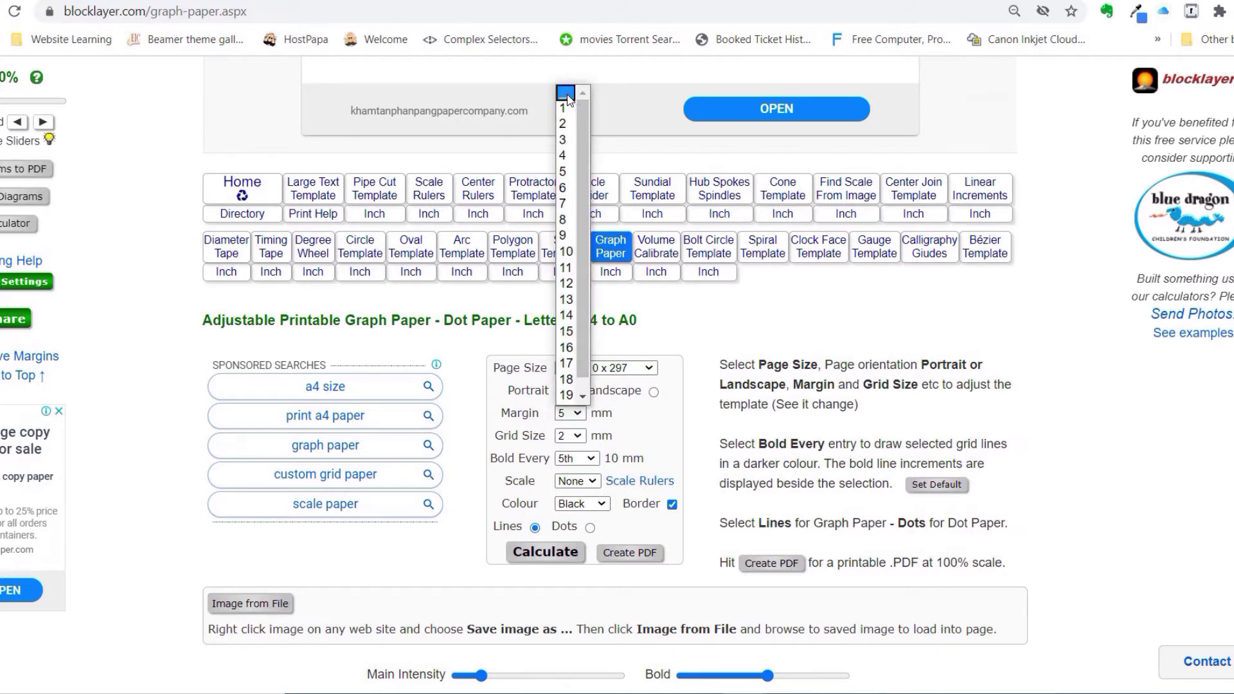
click(566, 97)
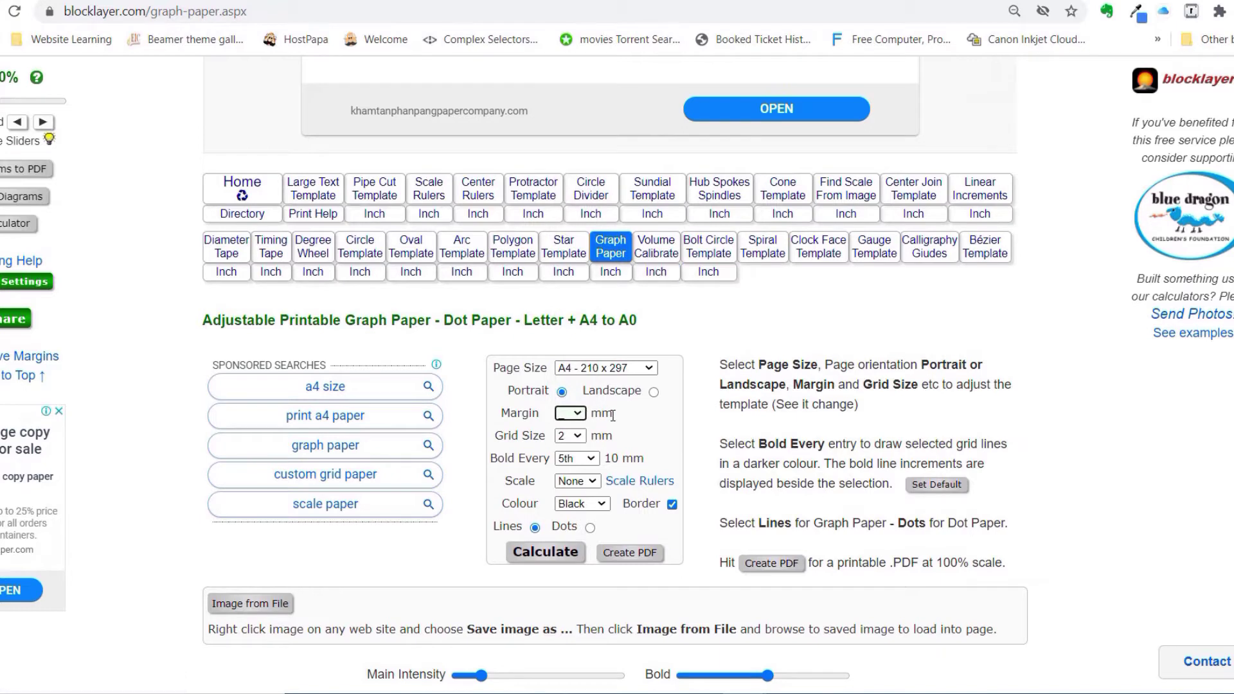
click(582, 437)
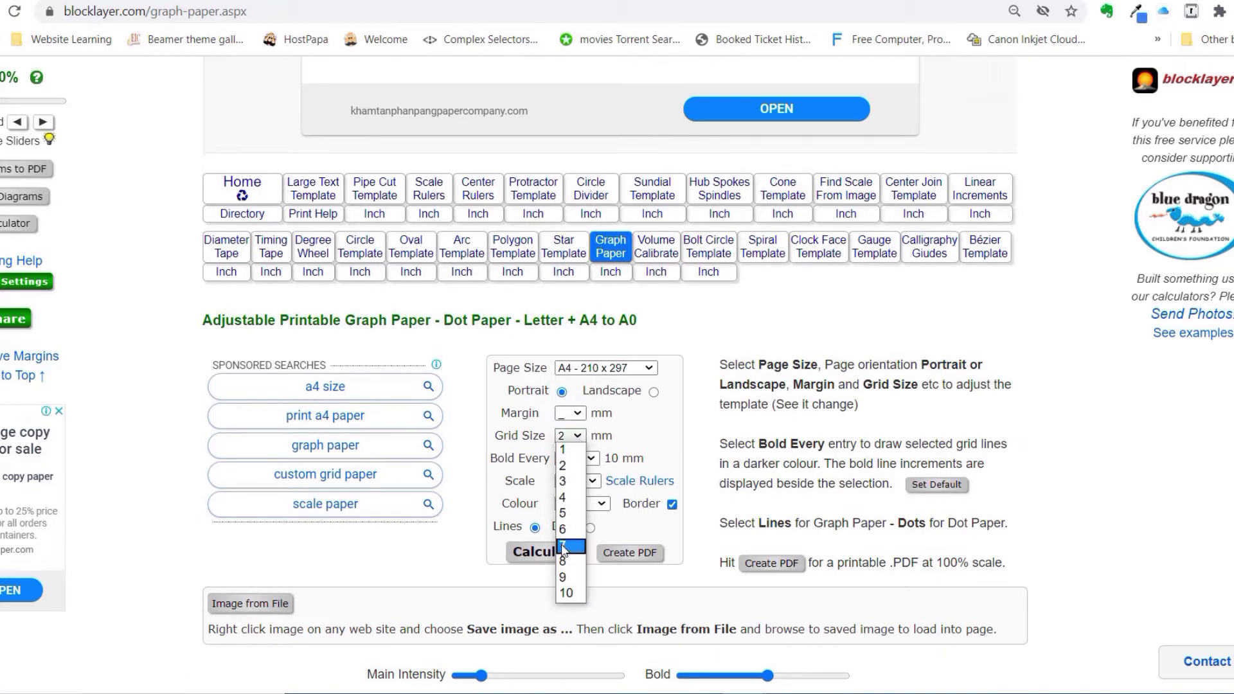
click(568, 593)
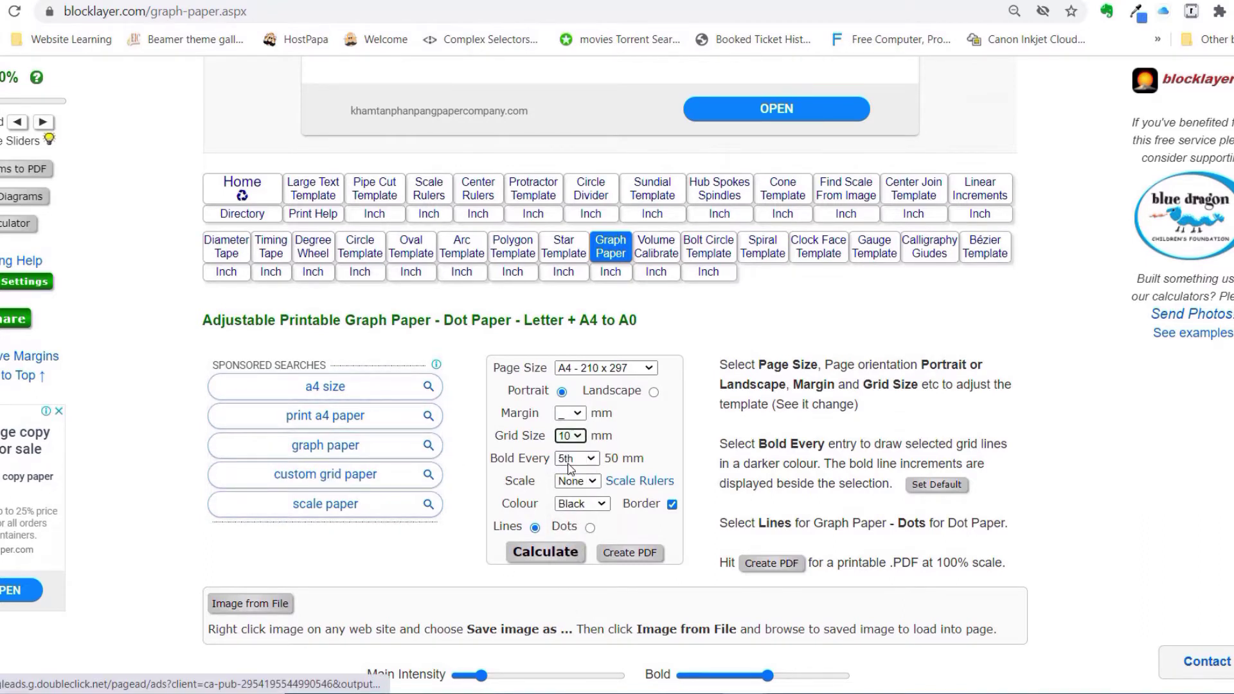
- Set Bold Every to None and calculate the graph paper layout
click(593, 460)
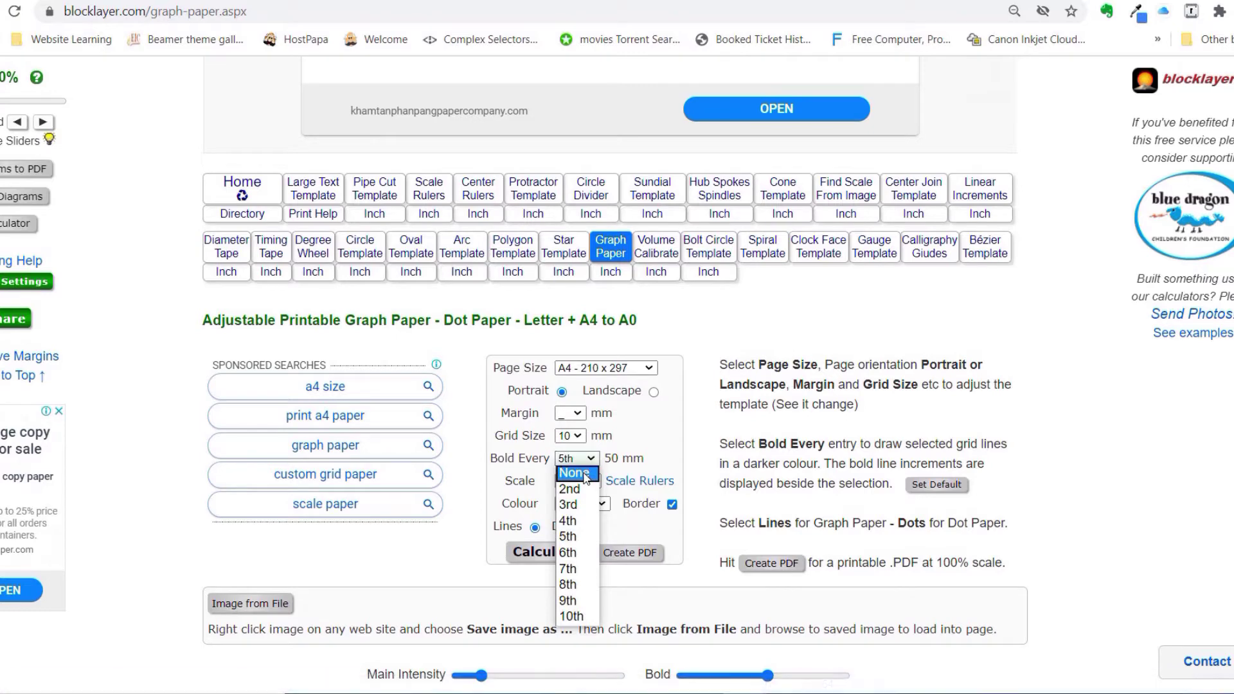
click(586, 473)
scroll(650, 442, down, 1)
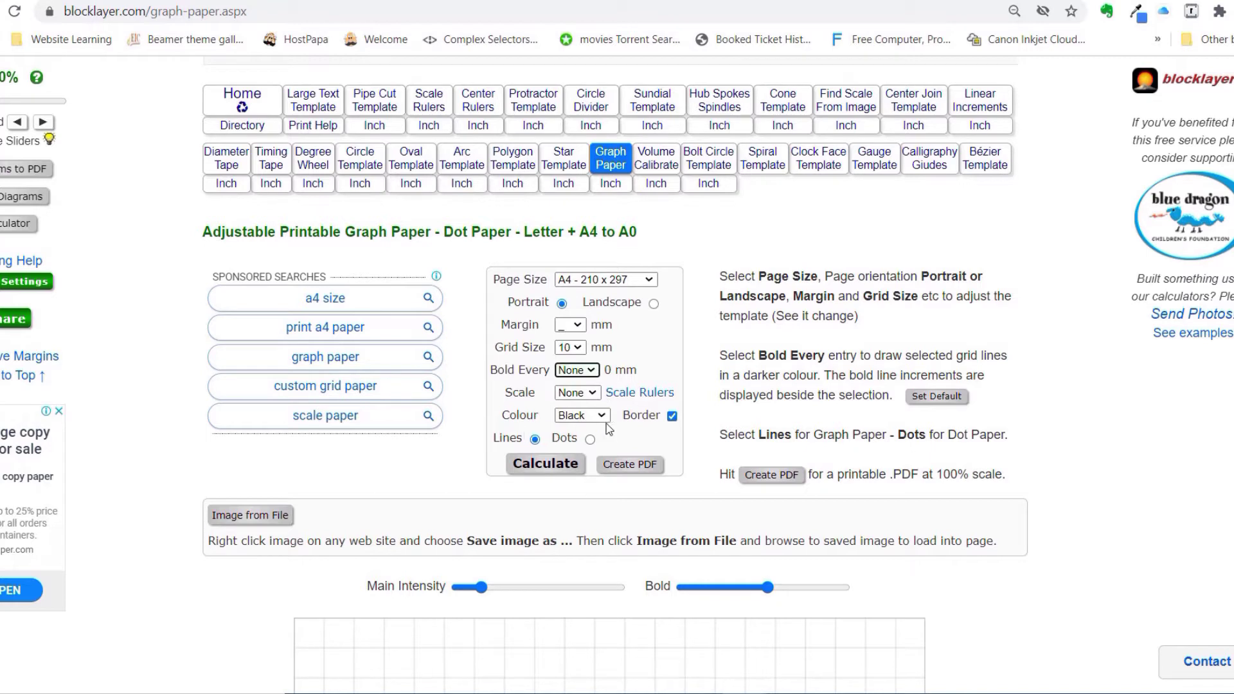
click(545, 463)
- Adjust the grid line darkness, leaving Main Intensity at about one third and Bold at maximum
scroll(607, 444, down, 10)
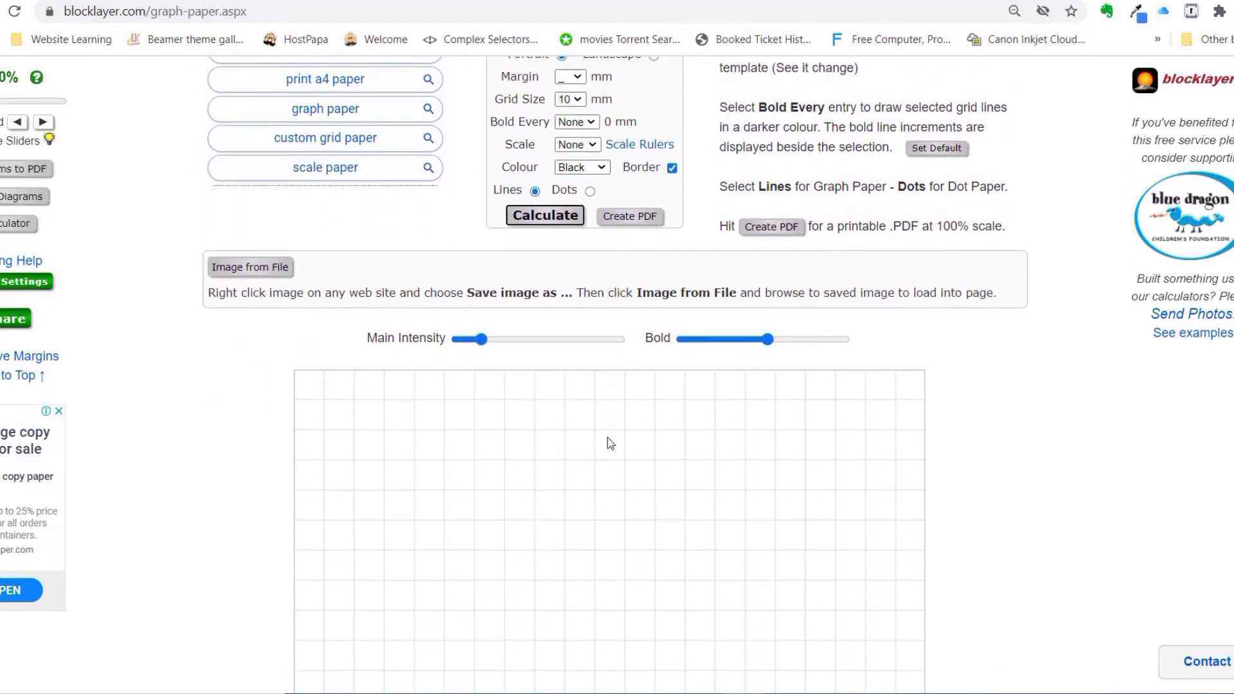
scroll(607, 443, down, 5)
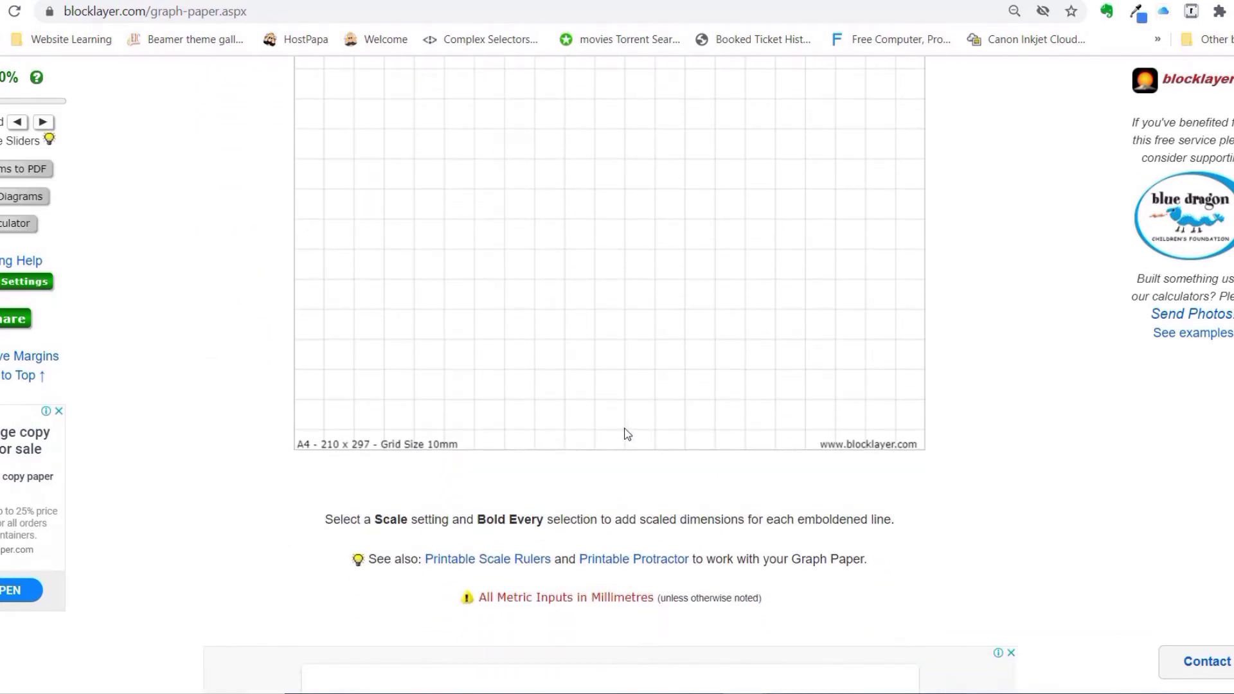
scroll(619, 392, up, 3)
scroll(614, 390, up, 6)
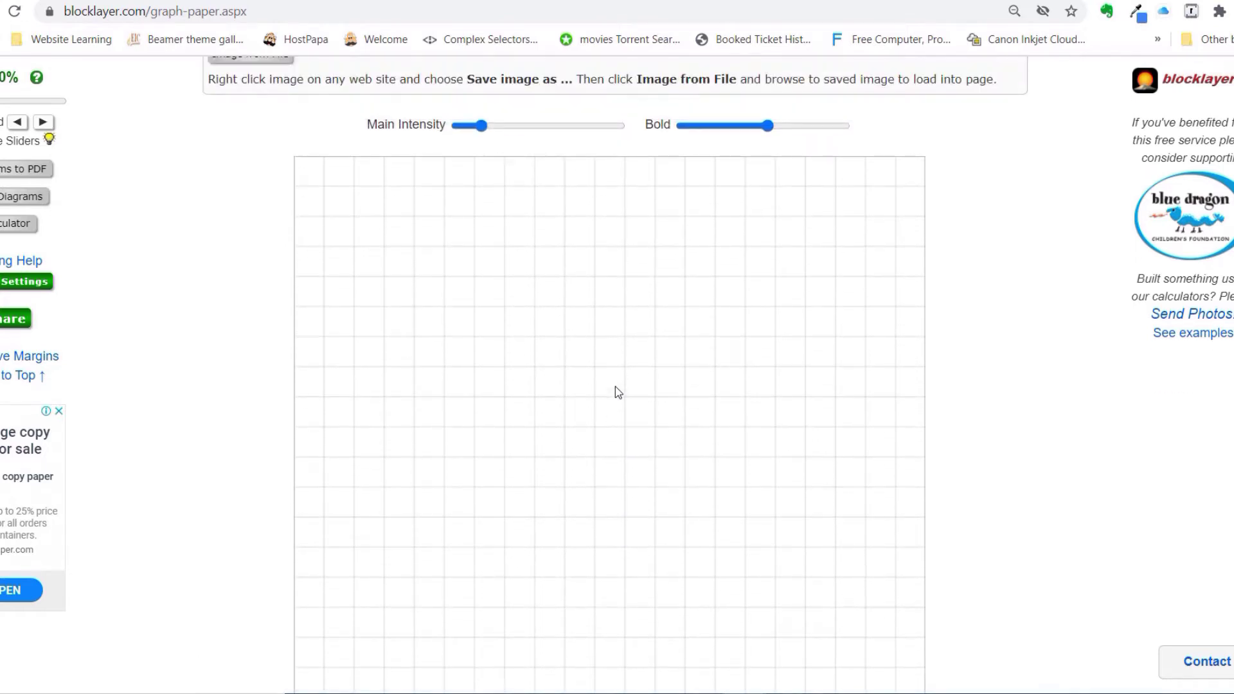
scroll(615, 391, up, 1)
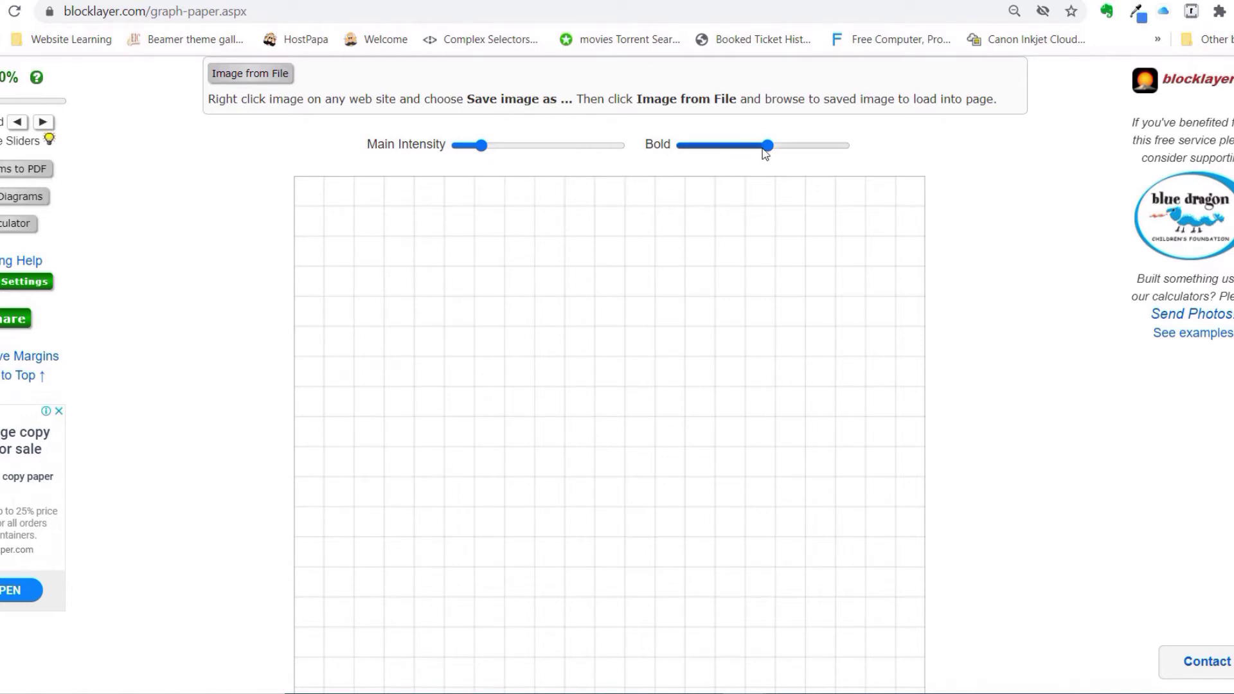
drag(766, 146, 670, 165)
drag(482, 148, 451, 149)
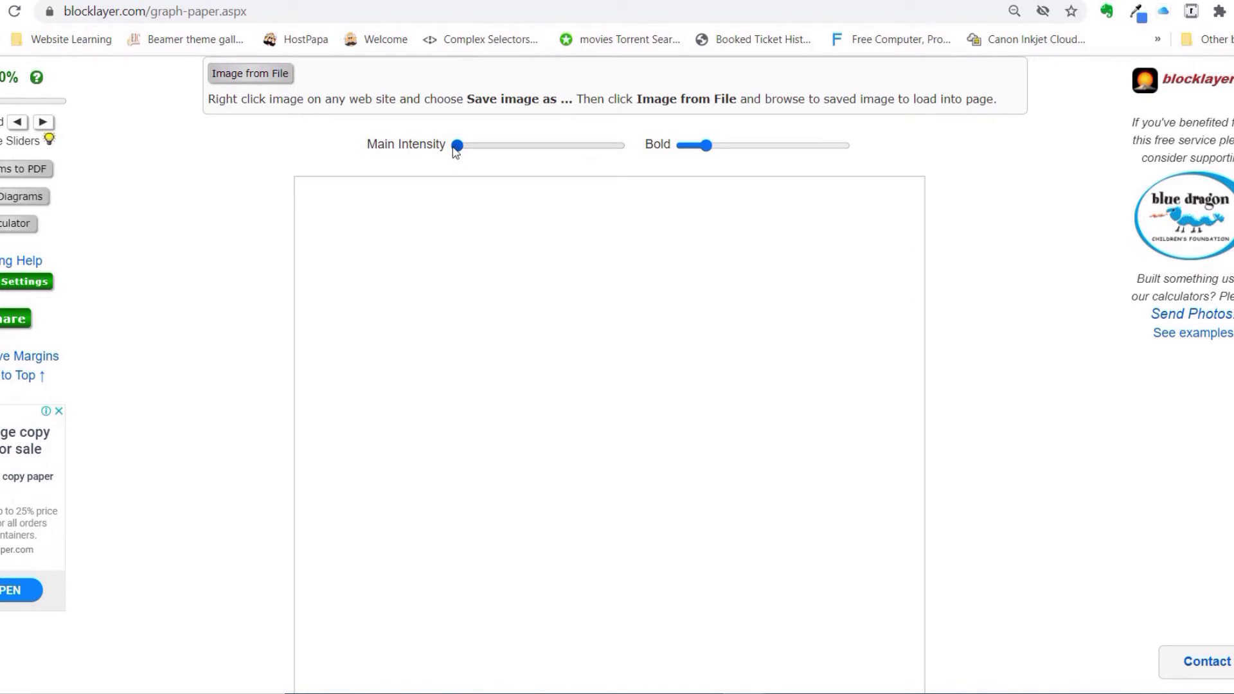
drag(457, 149, 635, 159)
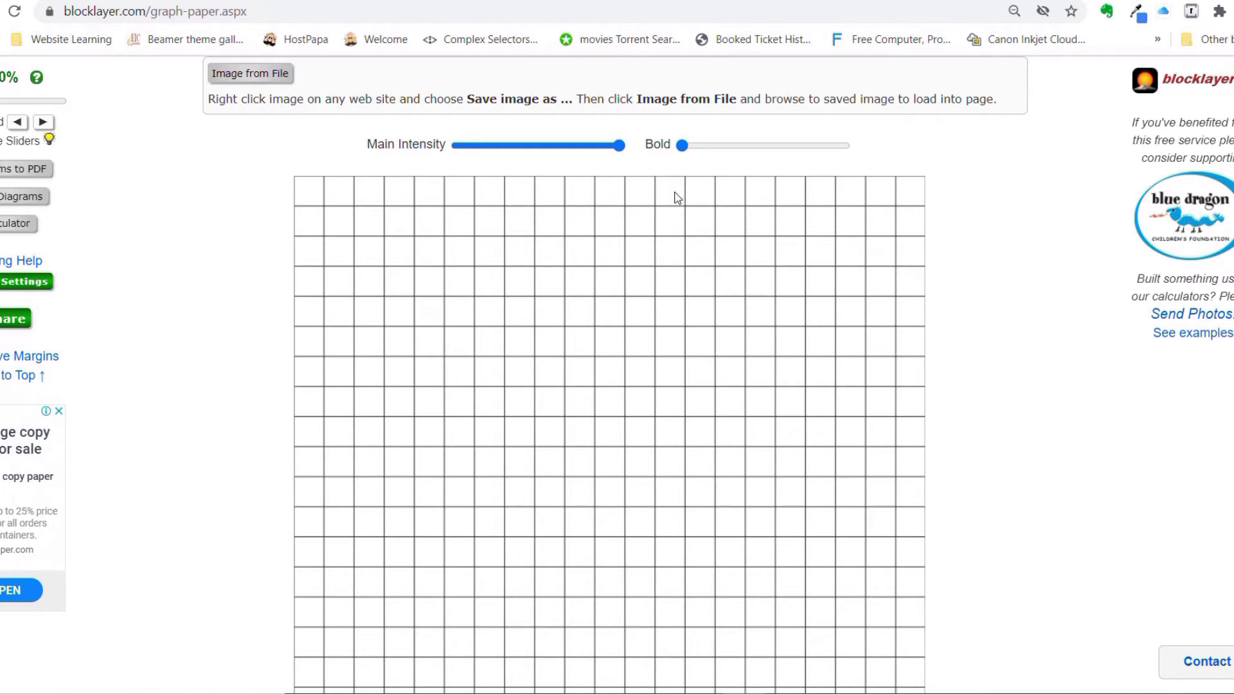
drag(620, 152, 508, 165)
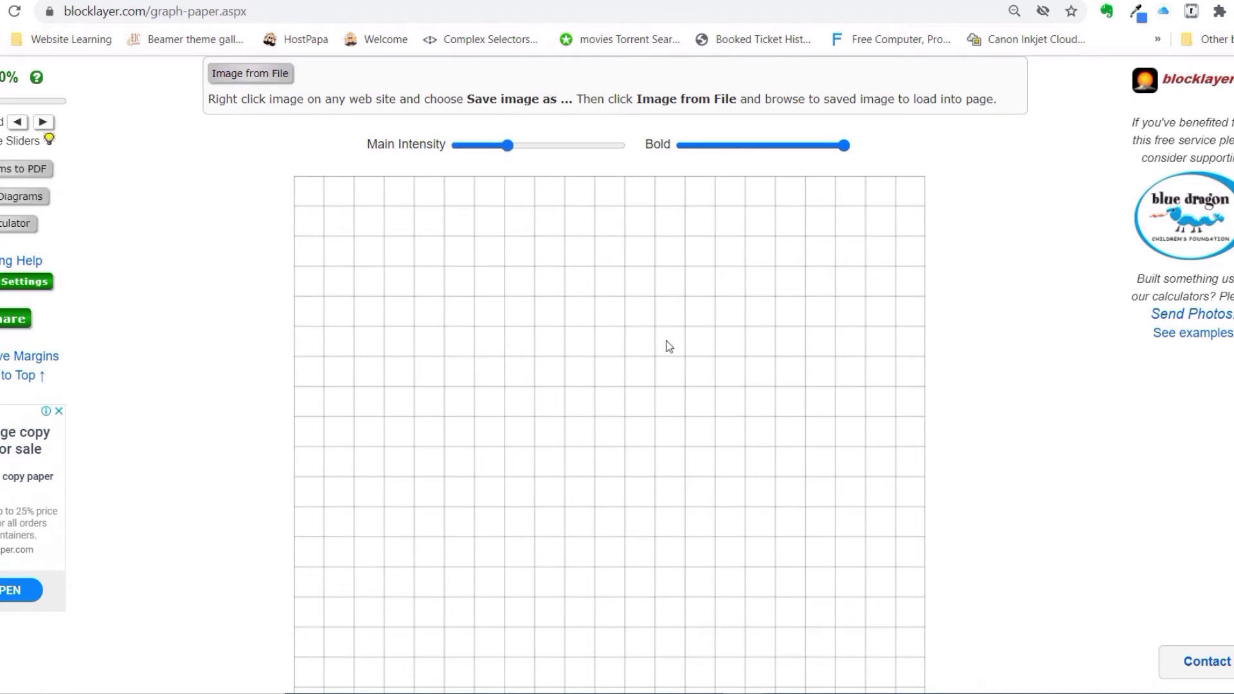
- Review the full-page grid, and try page margins of 1 mm and 5 mm
scroll(676, 372, up, 8)
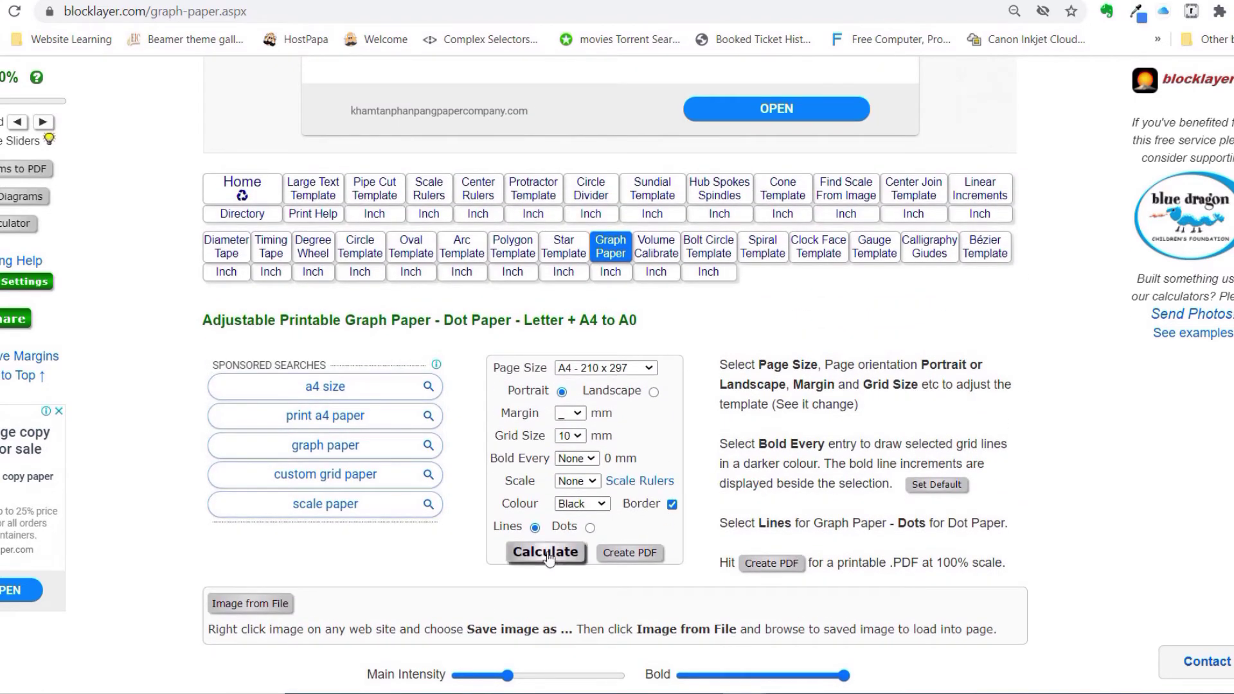
scroll(622, 462, down, 5)
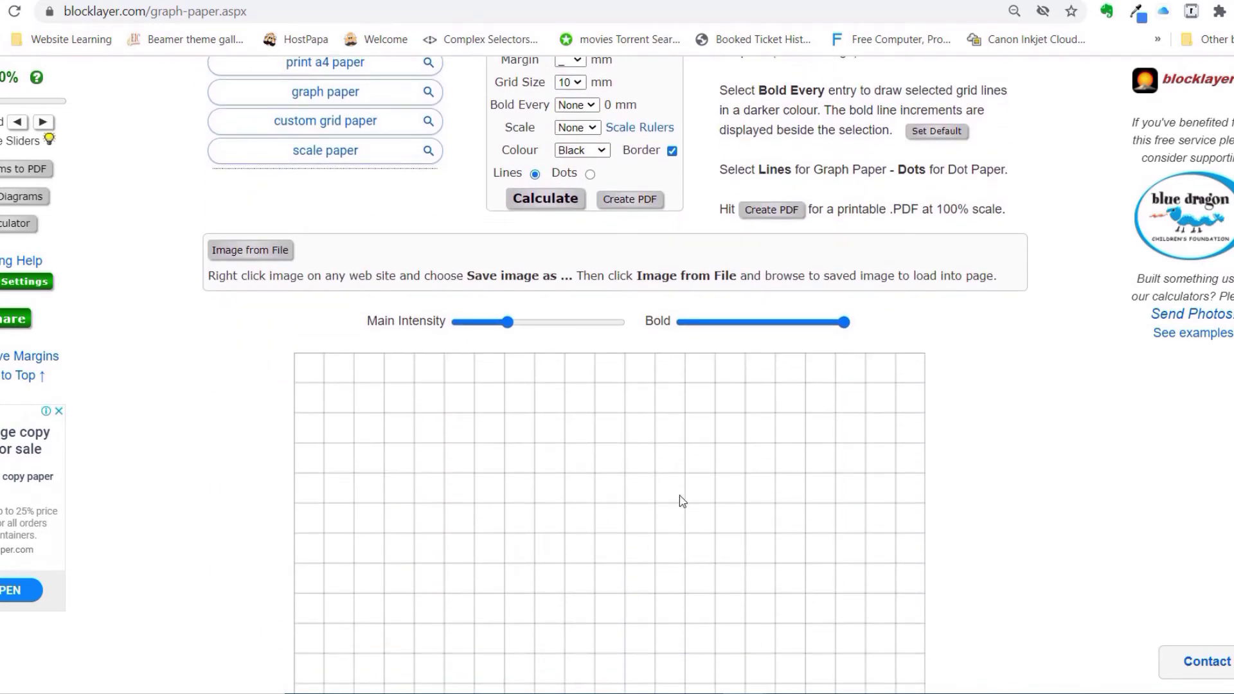
scroll(682, 496, down, 5)
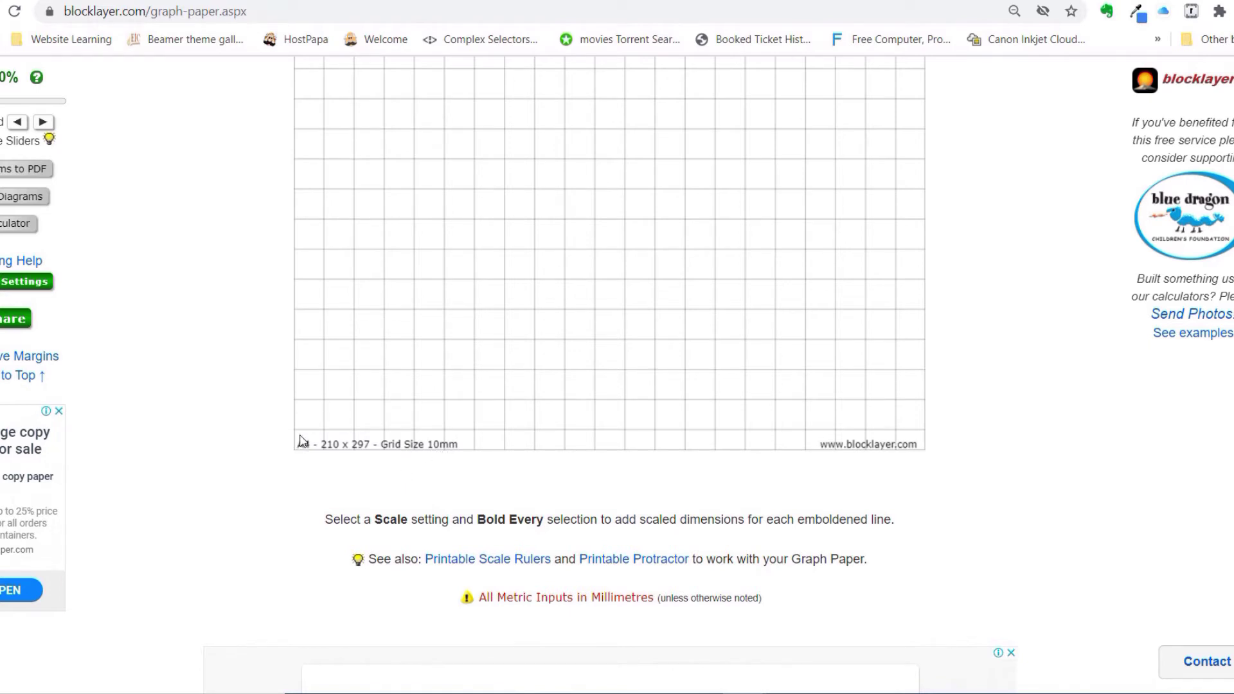
scroll(303, 440, up, 8)
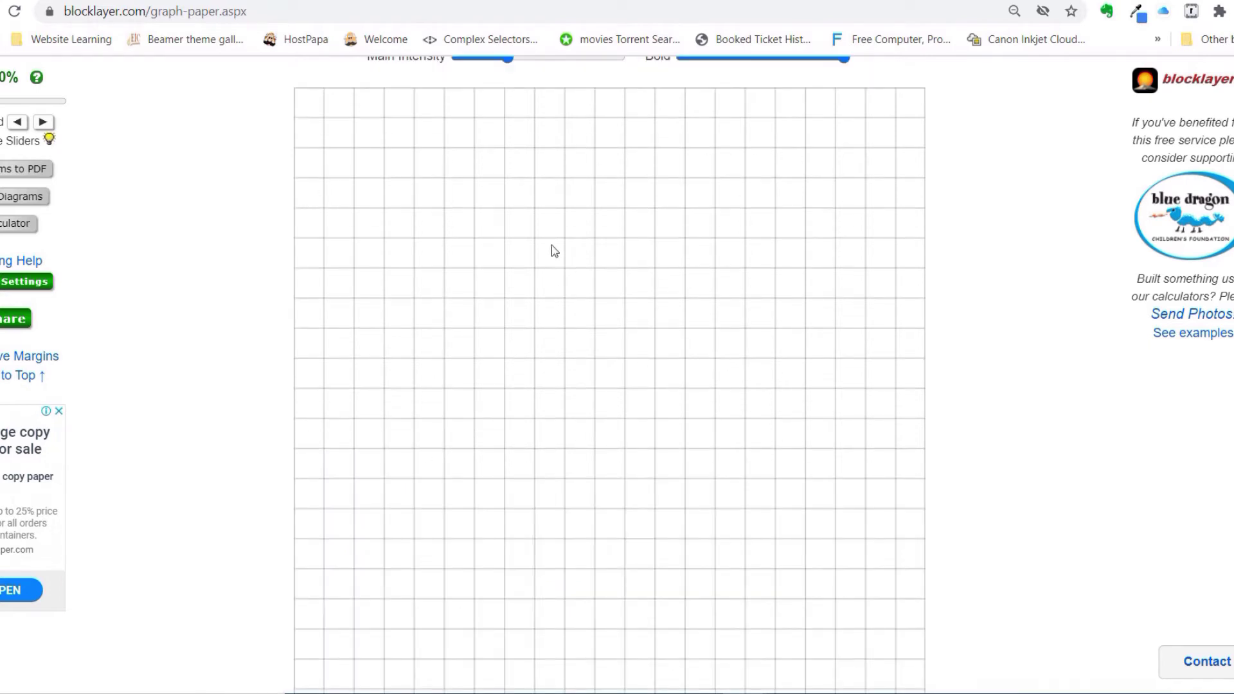
scroll(444, 261, up, 7)
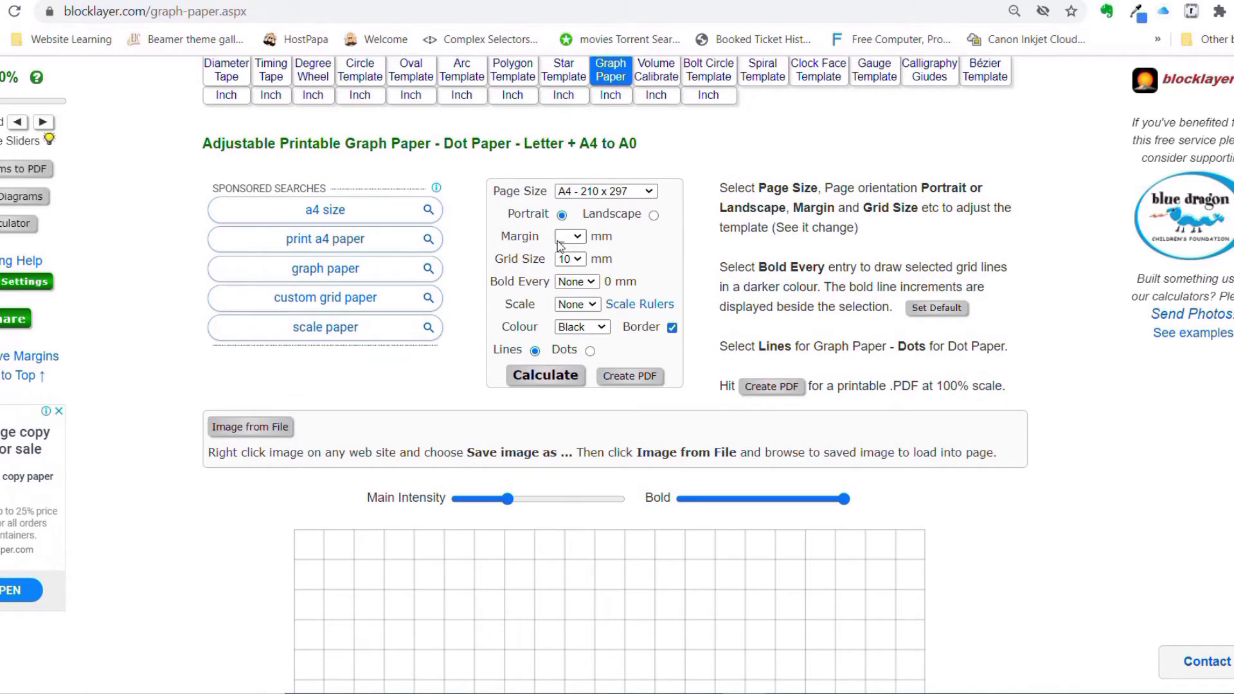
click(579, 237)
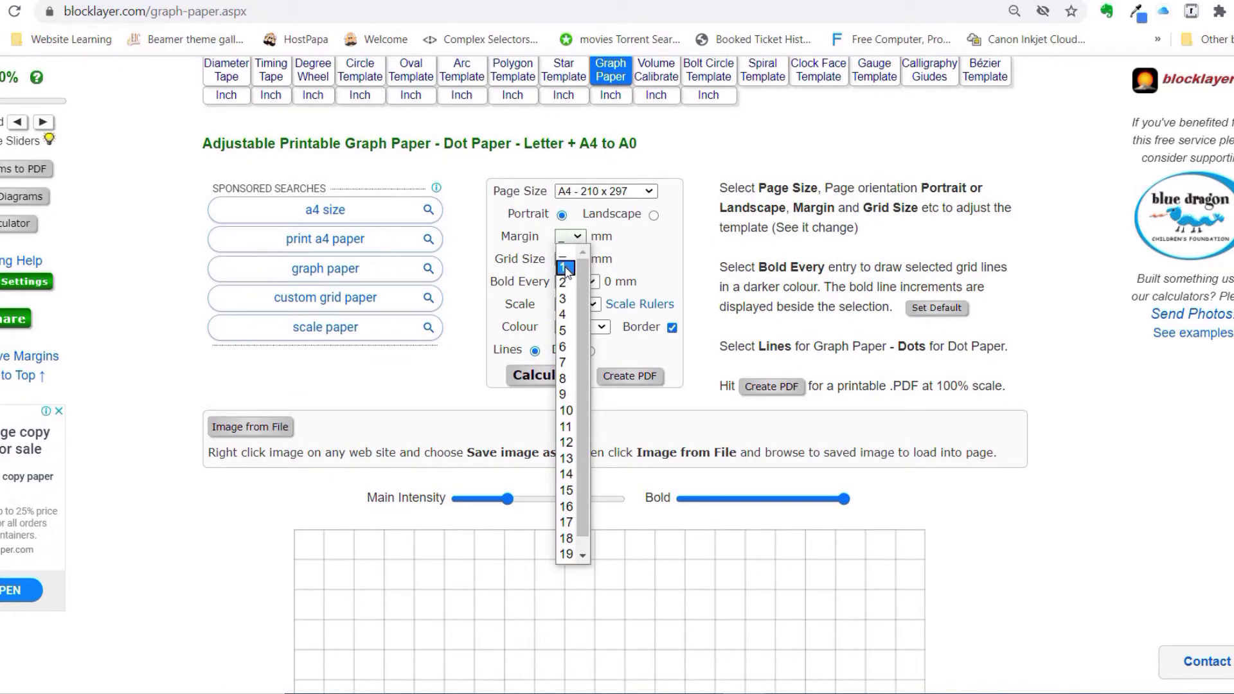
click(566, 267)
click(570, 236)
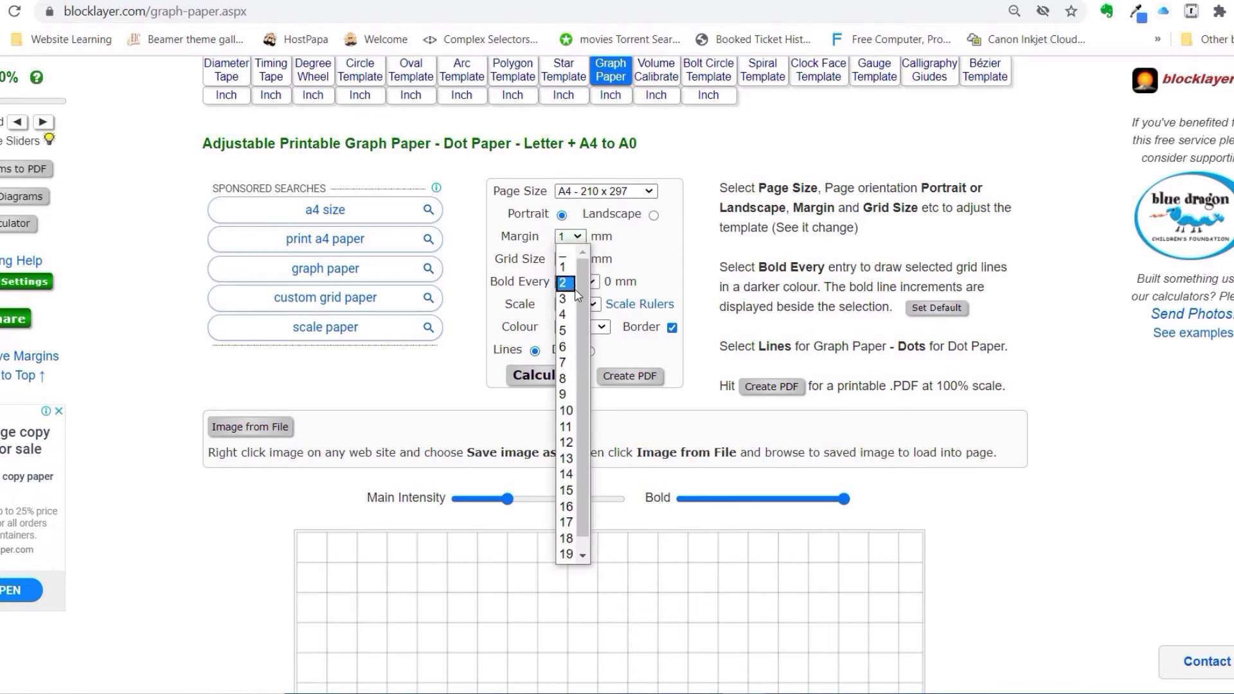
click(566, 332)
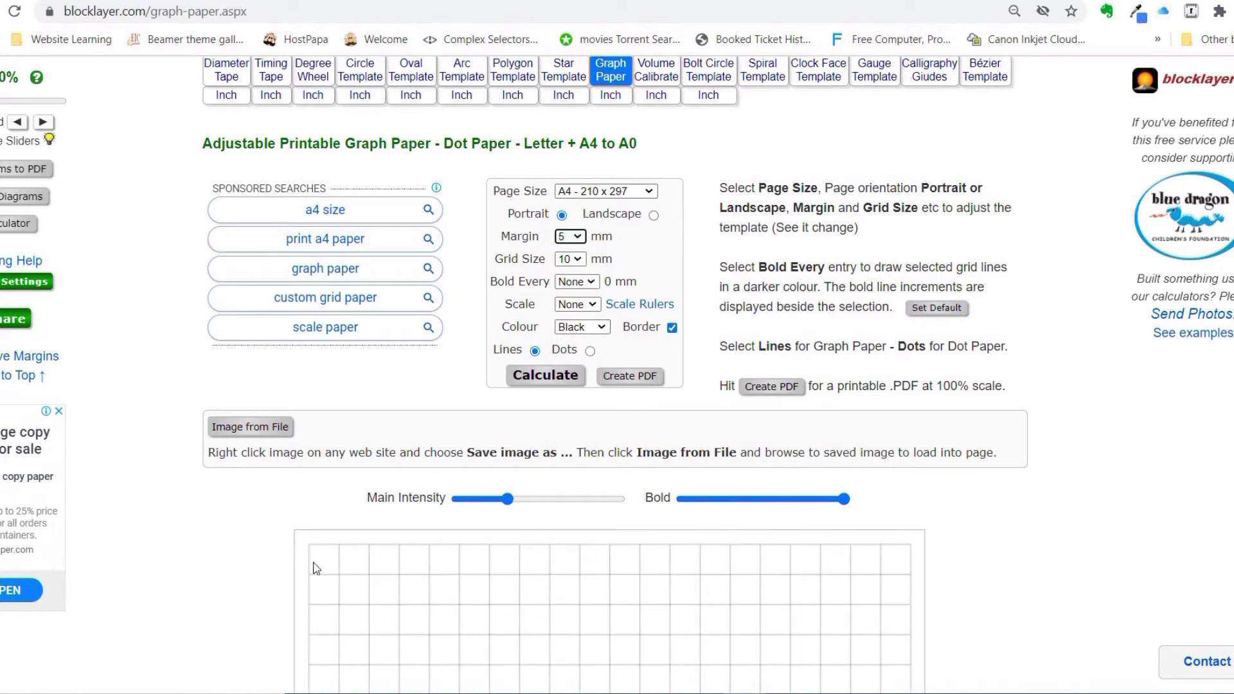
- Set the graph paper's page margin to 10 mm and check the margins around the grid
click(579, 238)
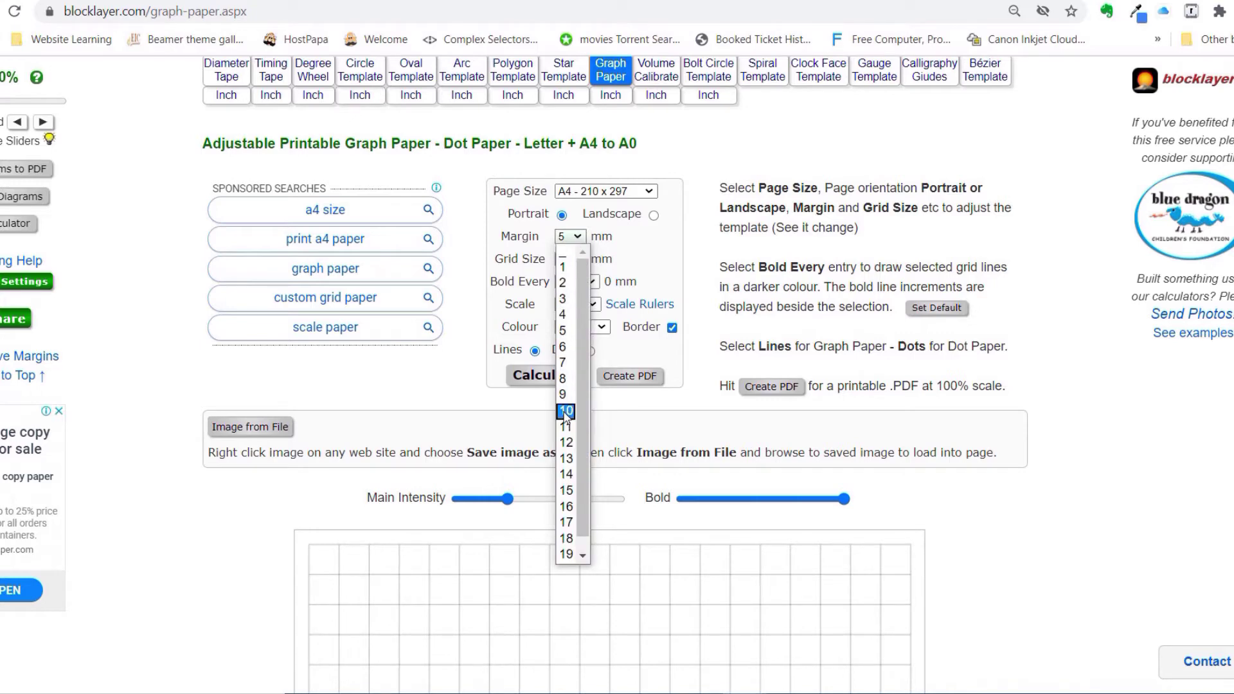
click(566, 411)
scroll(627, 516, down, 8)
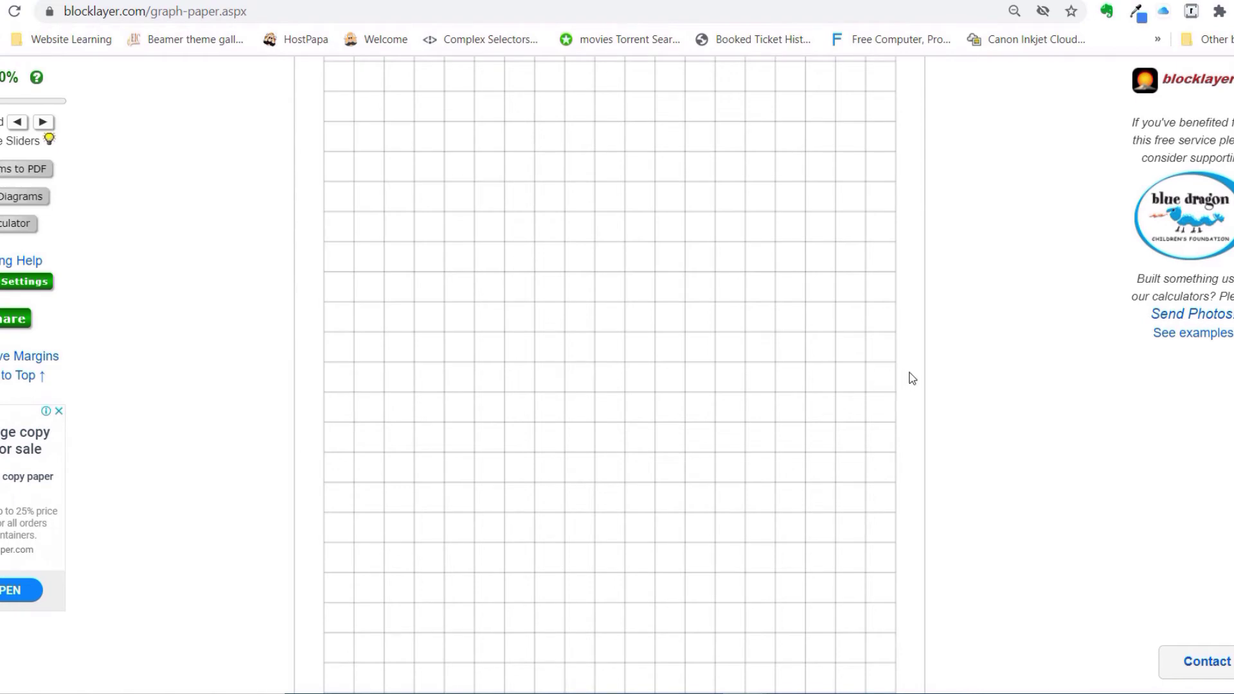
scroll(542, 426, up, 1)
scroll(547, 360, up, 8)
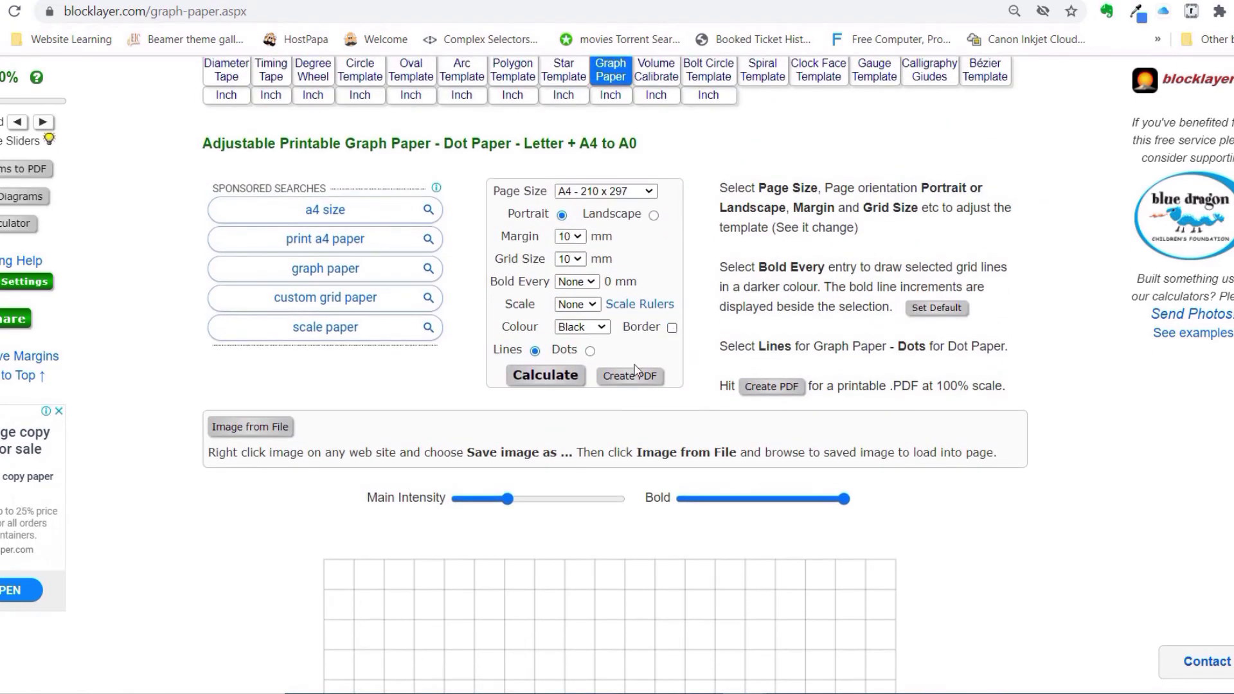
- Turn the page border back on around the graph paper and review the margin between border and grid
scroll(630, 456, down, 6)
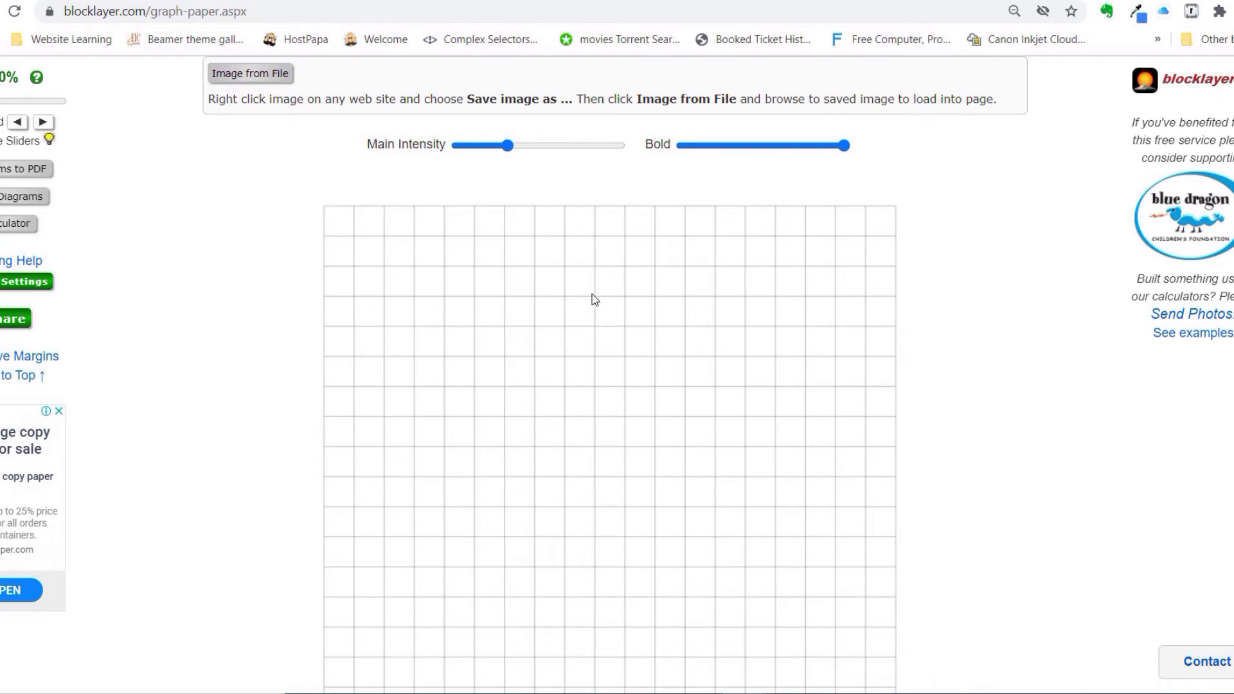
scroll(592, 294, up, 3)
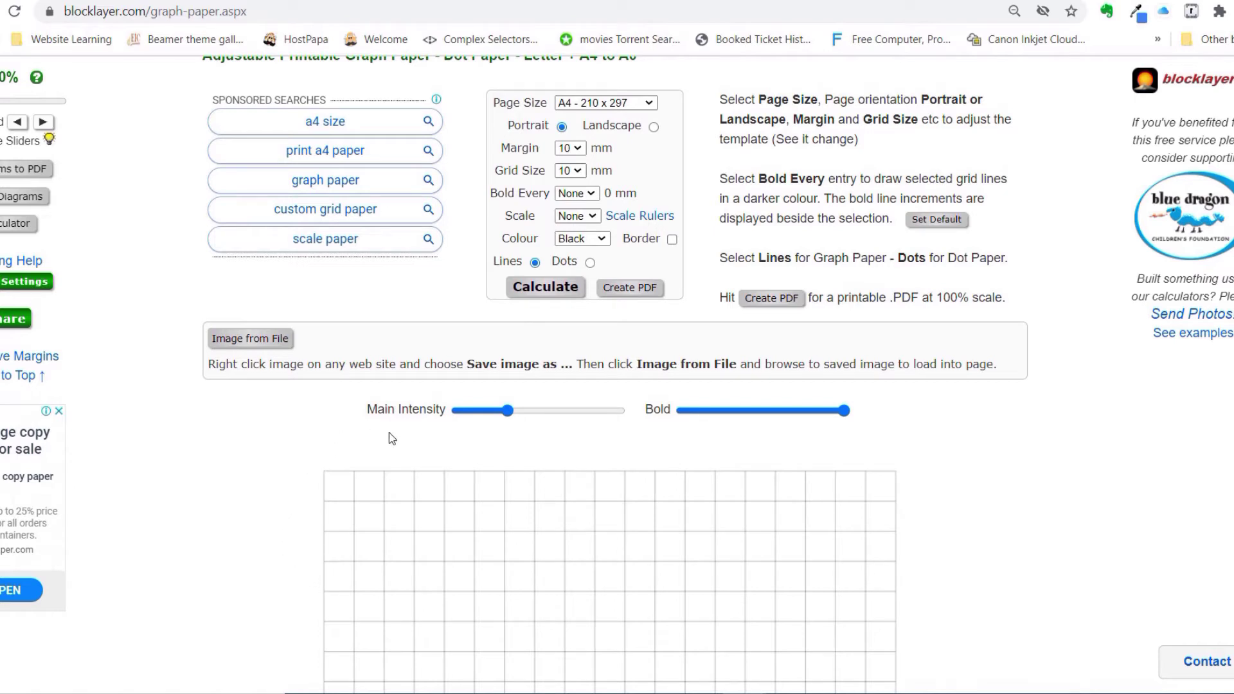
click(671, 240)
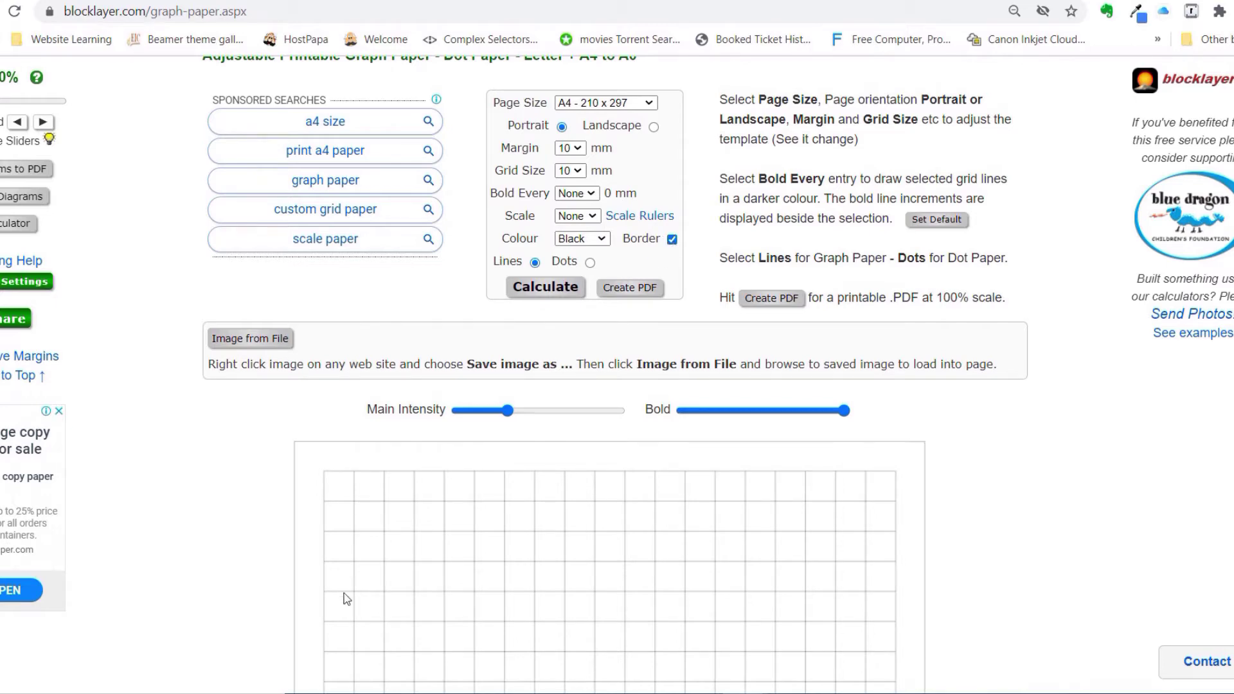
scroll(845, 531, down, 4)
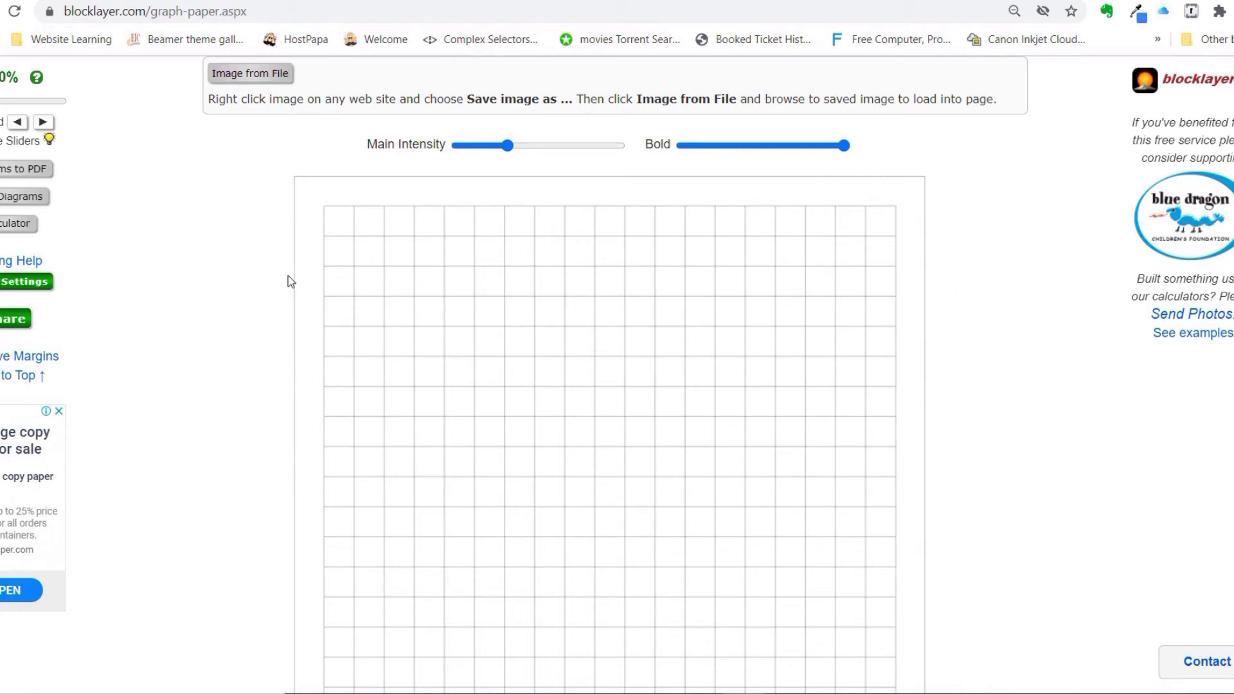
scroll(290, 282, up, 4)
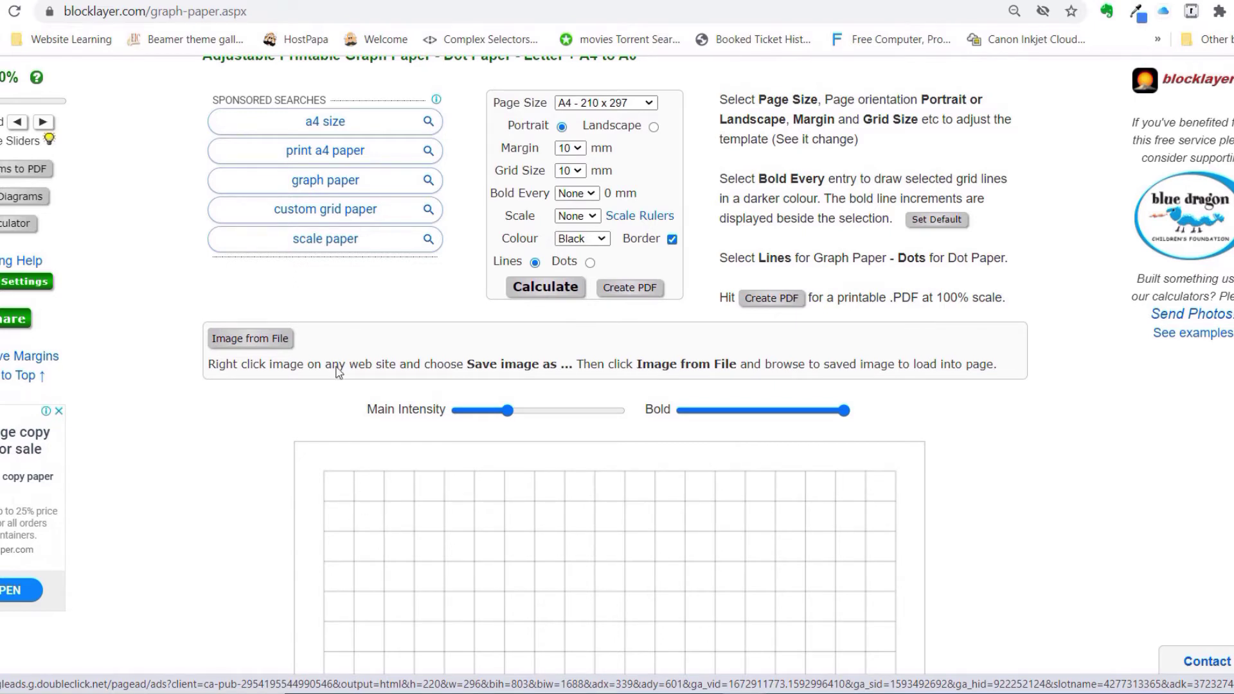
- Set the grid size to 1 mm and make every 10th line bold
click(578, 172)
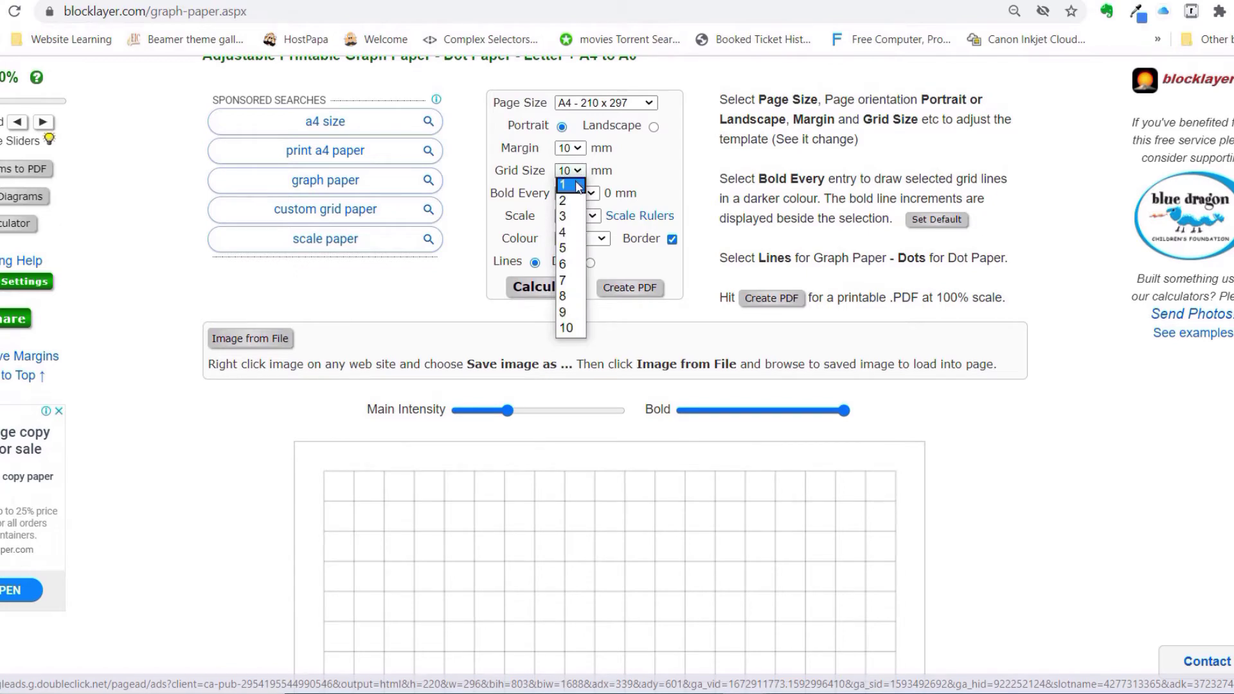
click(568, 186)
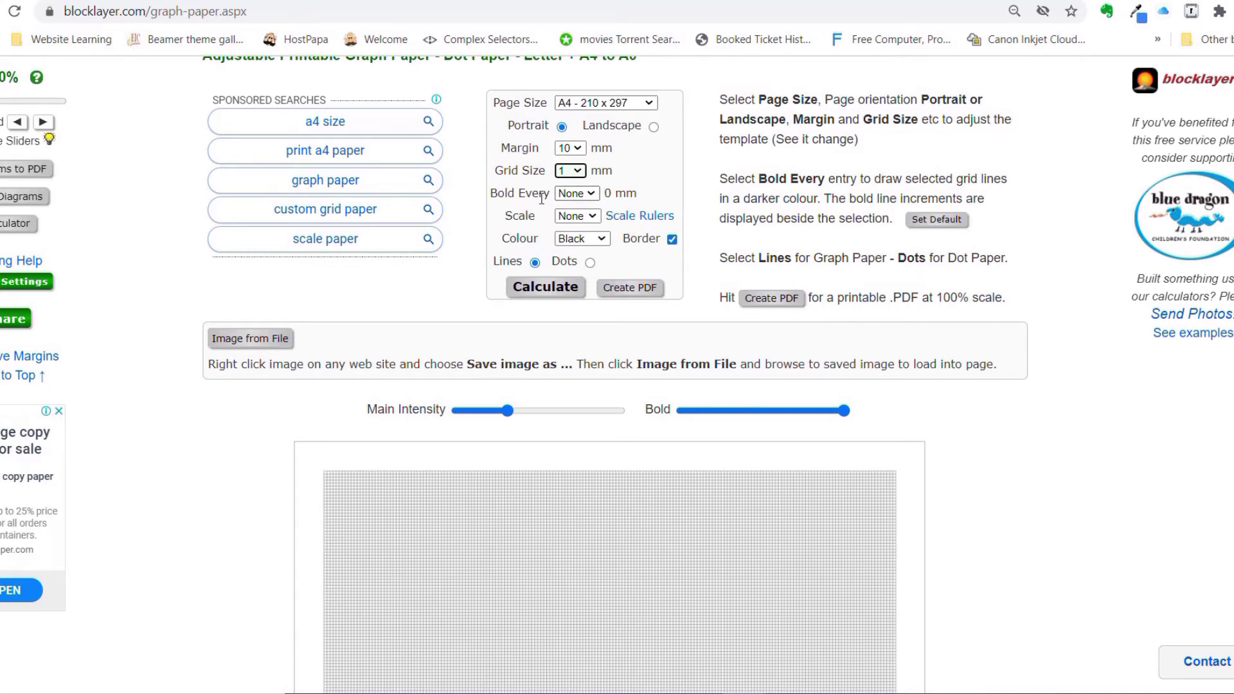
click(591, 194)
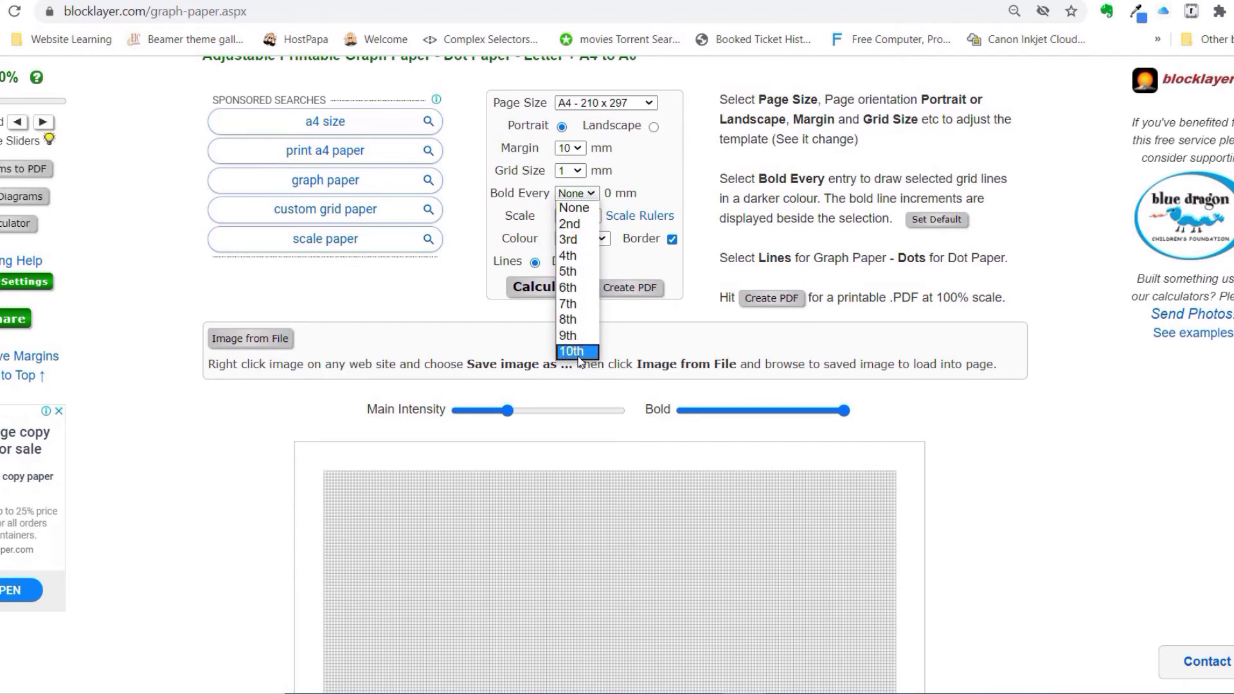
click(577, 352)
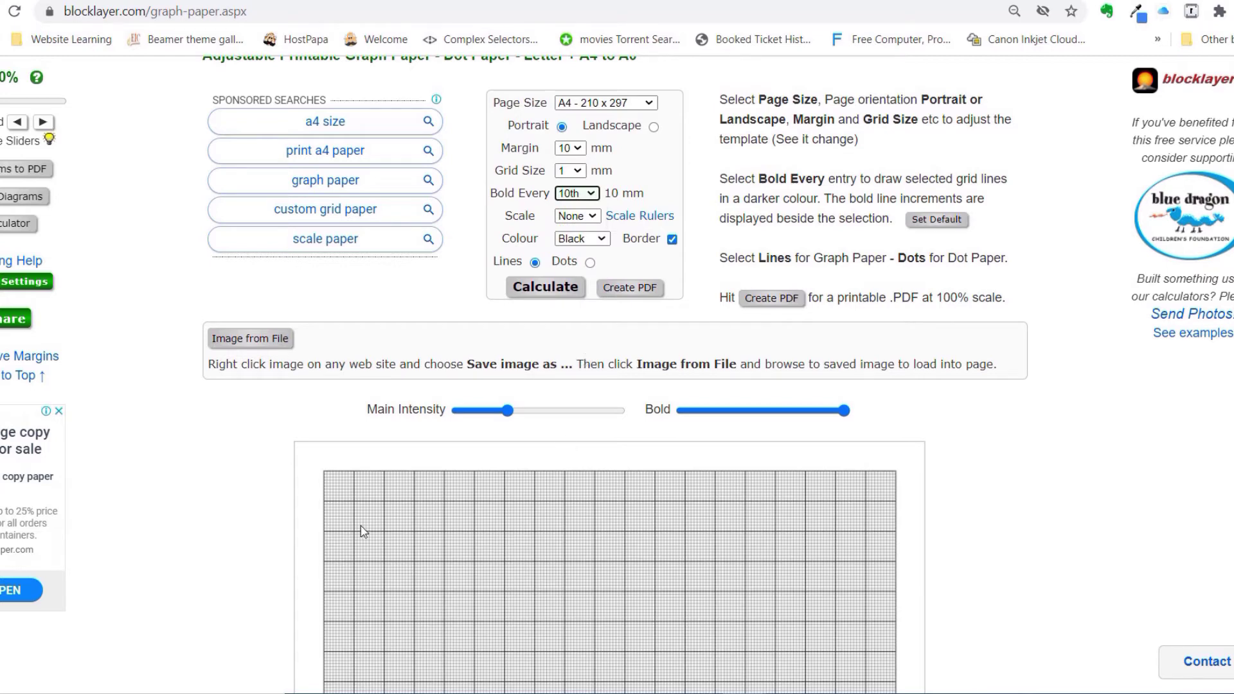
- Examine the fine grid and its bold lines at higher page magnification, then return the page to 100%
key(ctrl+plus)
key(ctrl+plus)
key(ctrl+plus)
key(ctrl+plus)
key(ctrl+plus)
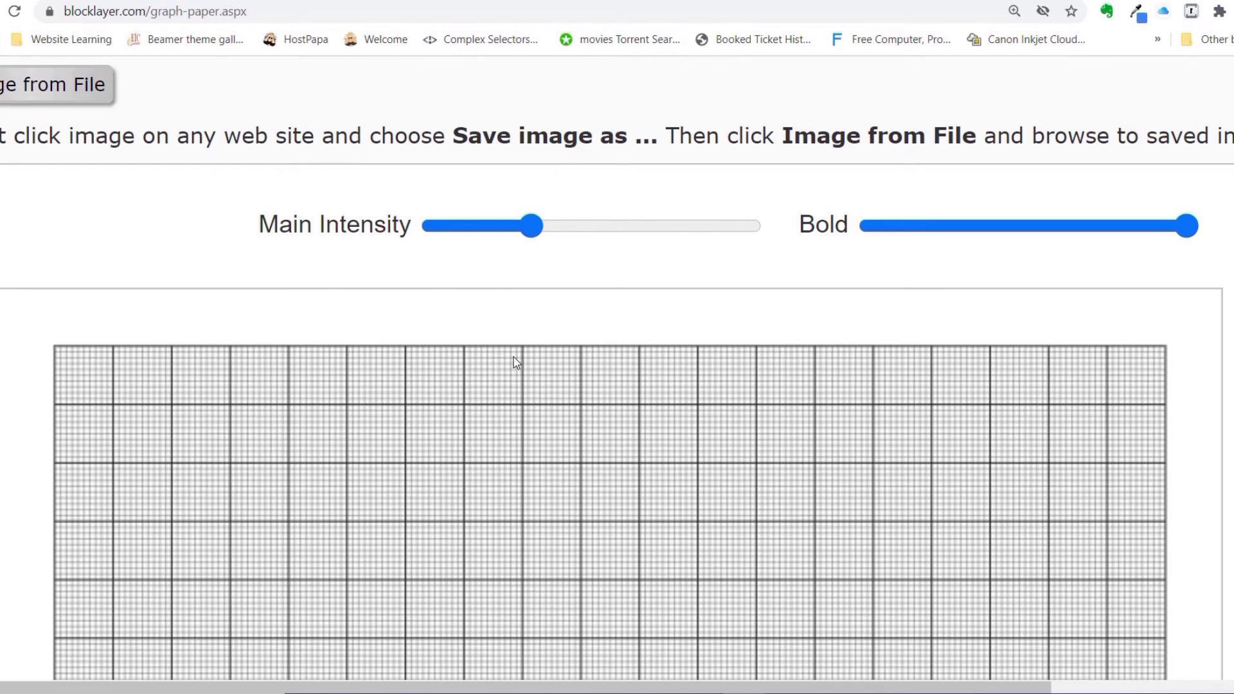
key(ctrl+minus)
key(ctrl+minus)
key(ctrl+minus)
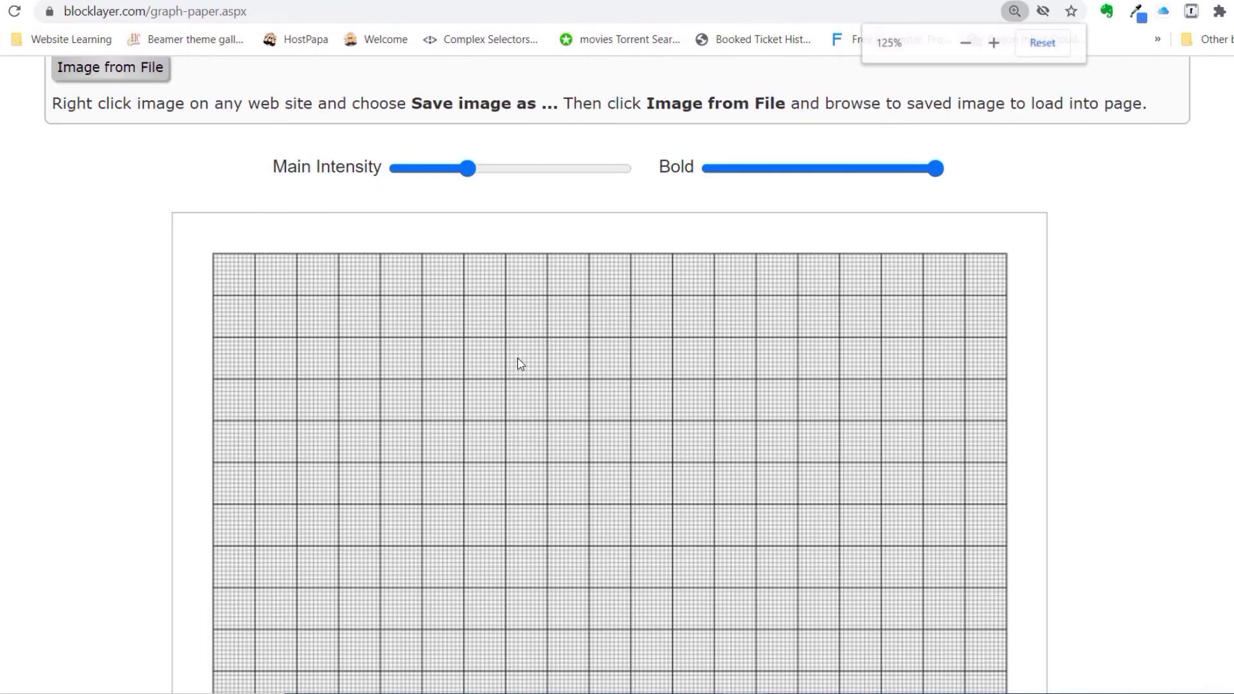
scroll(636, 465, down, 4)
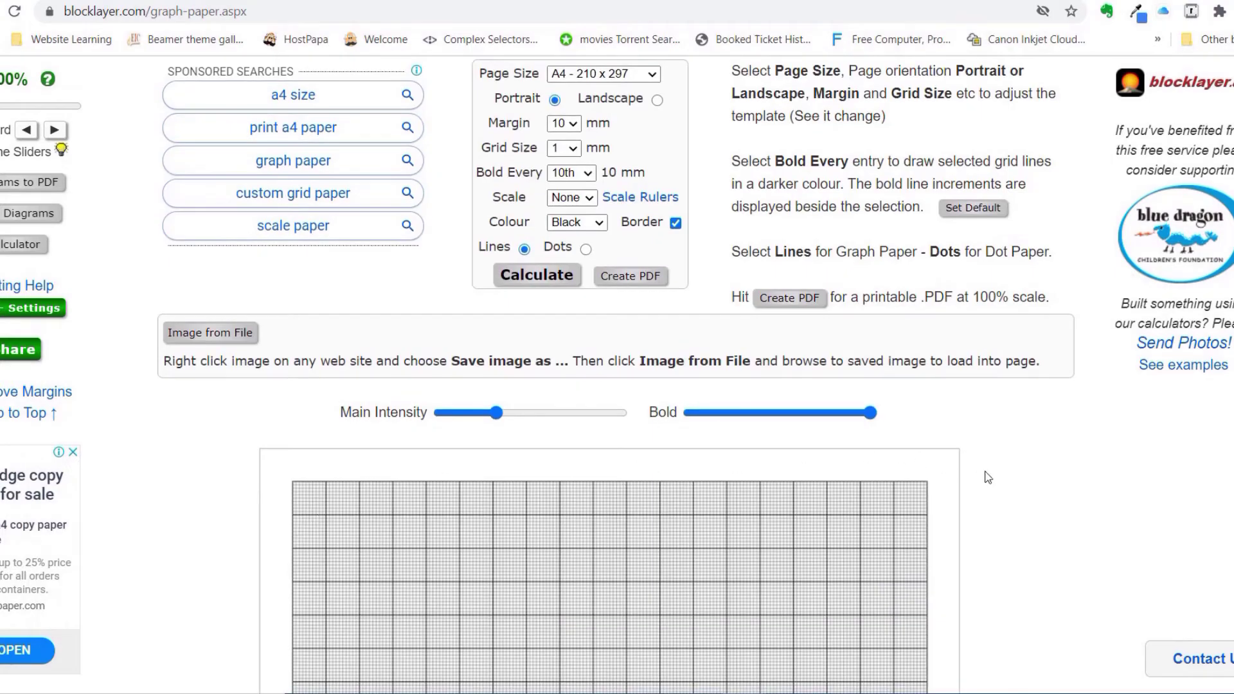
- Try a 1:1 scale to label the bold grid lines with dimensions
click(586, 200)
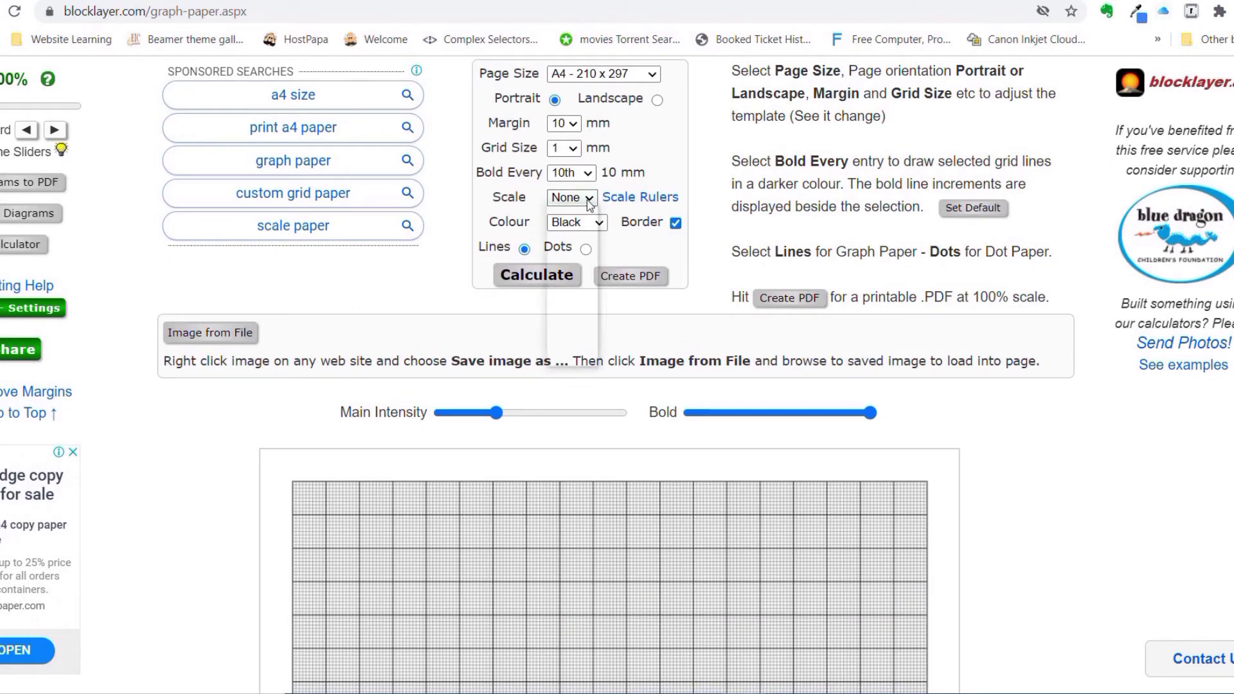
click(583, 232)
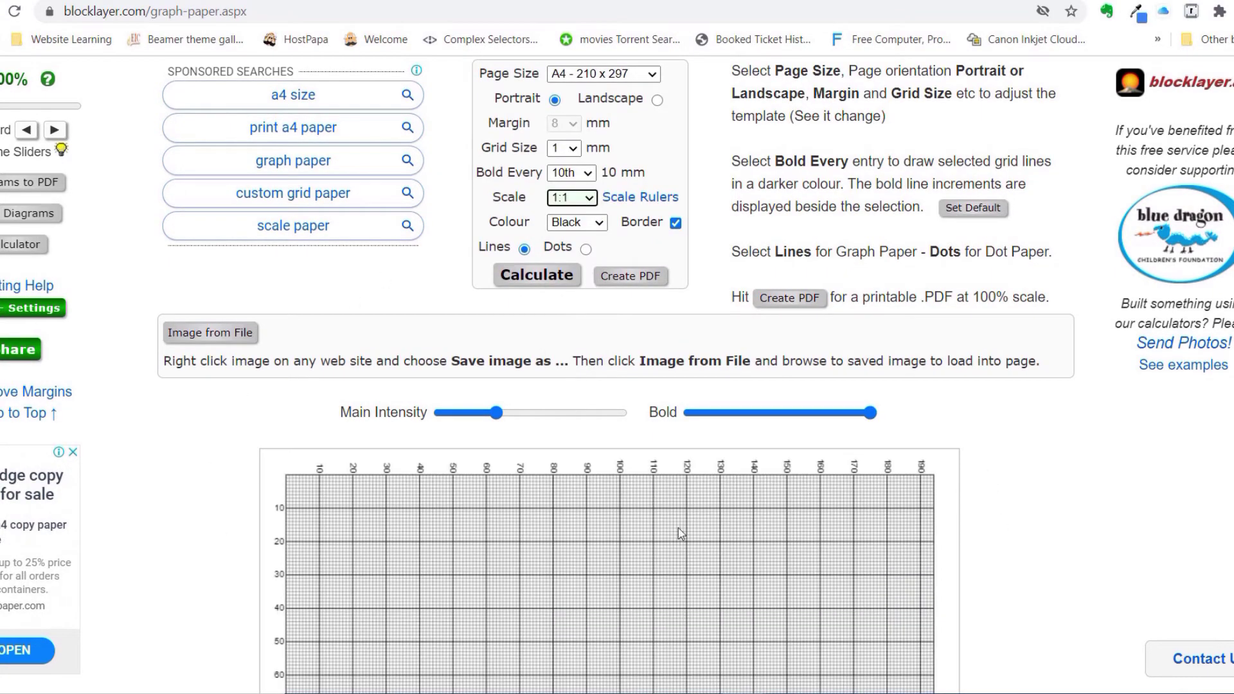
scroll(678, 527, down, 3)
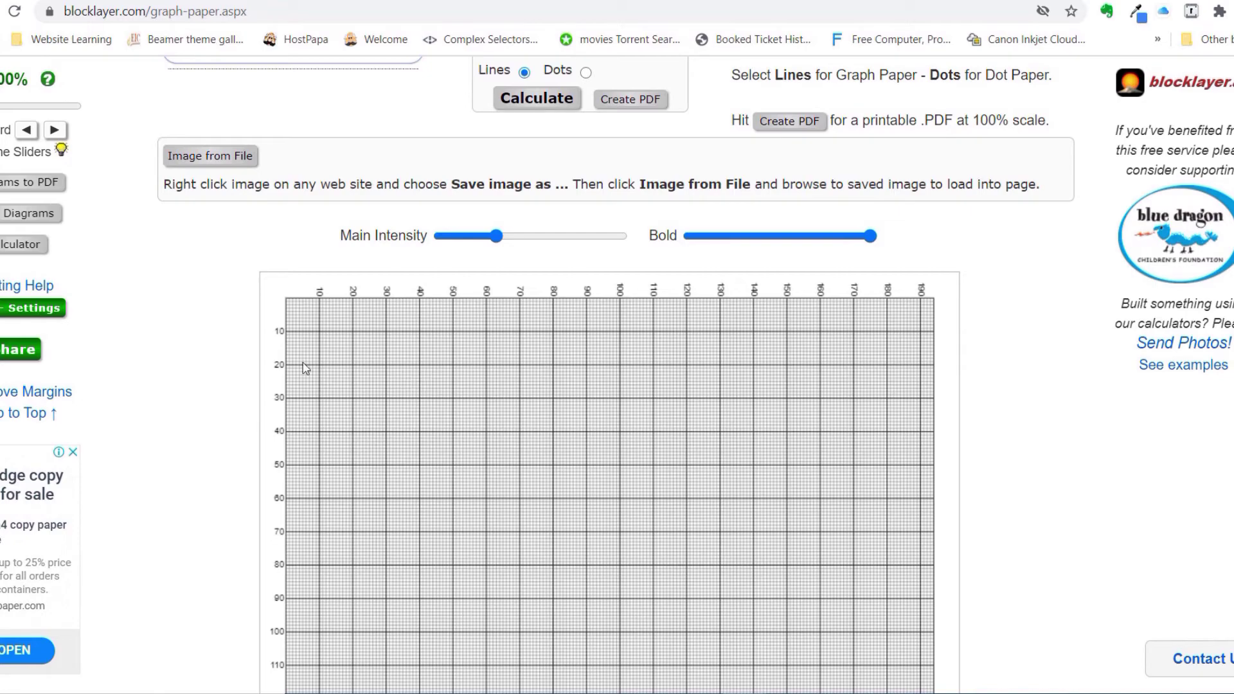
scroll(468, 325, up, 5)
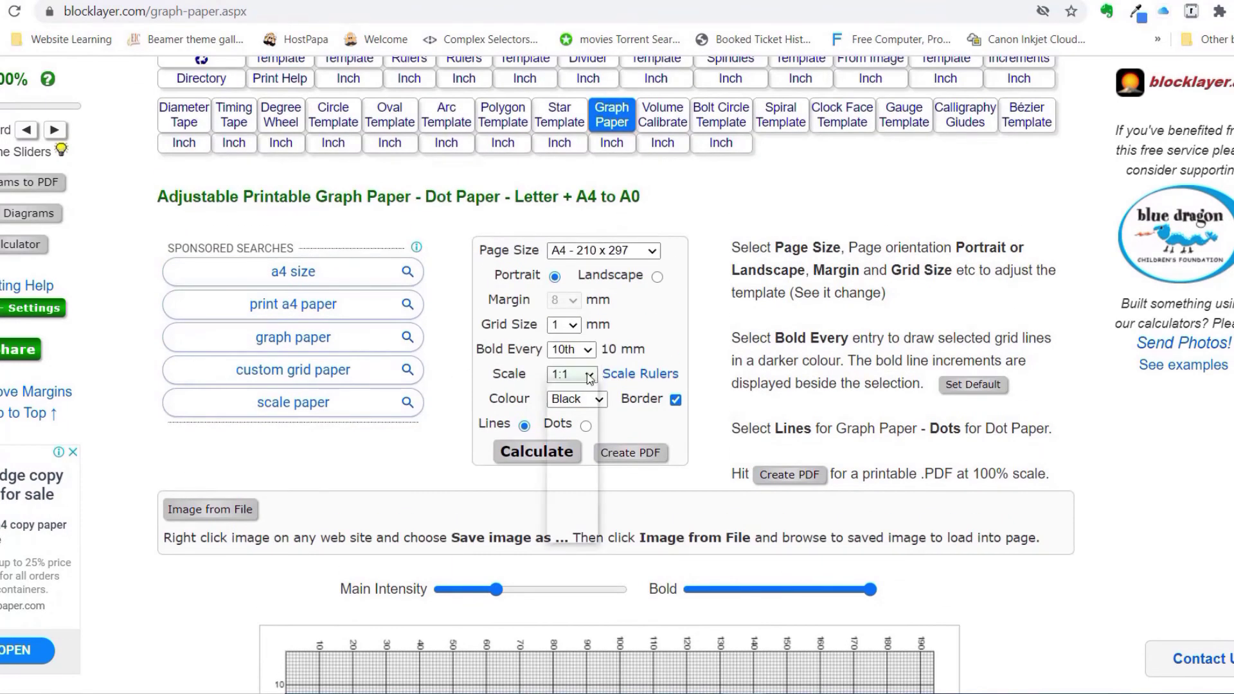
- Try the 1:2 and 1:5 scales and compare the dimension labels along the grid
click(586, 375)
click(572, 429)
scroll(449, 488, down, 4)
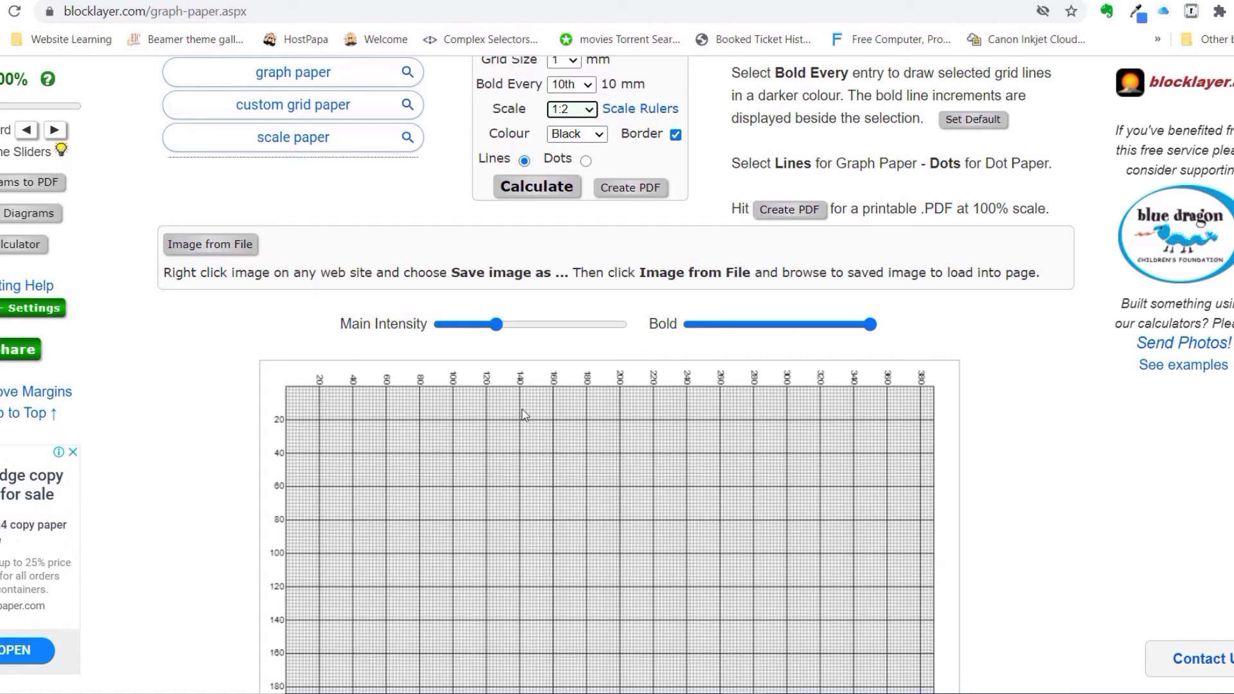
click(589, 110)
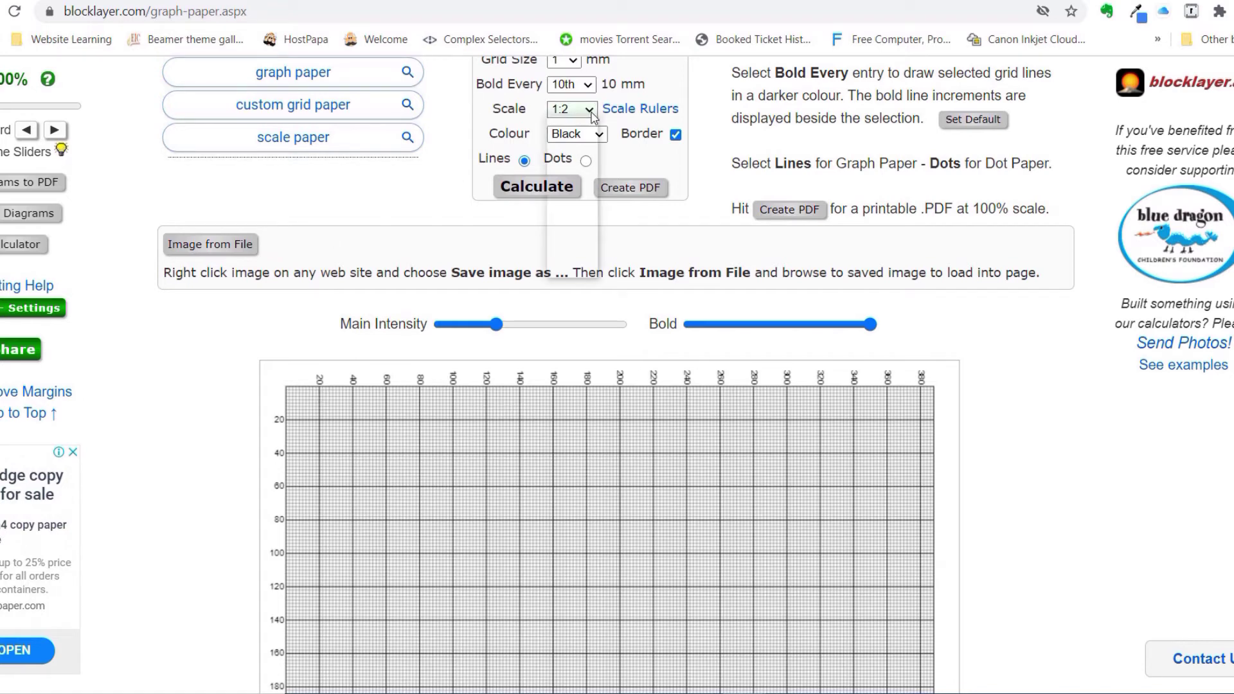
click(581, 181)
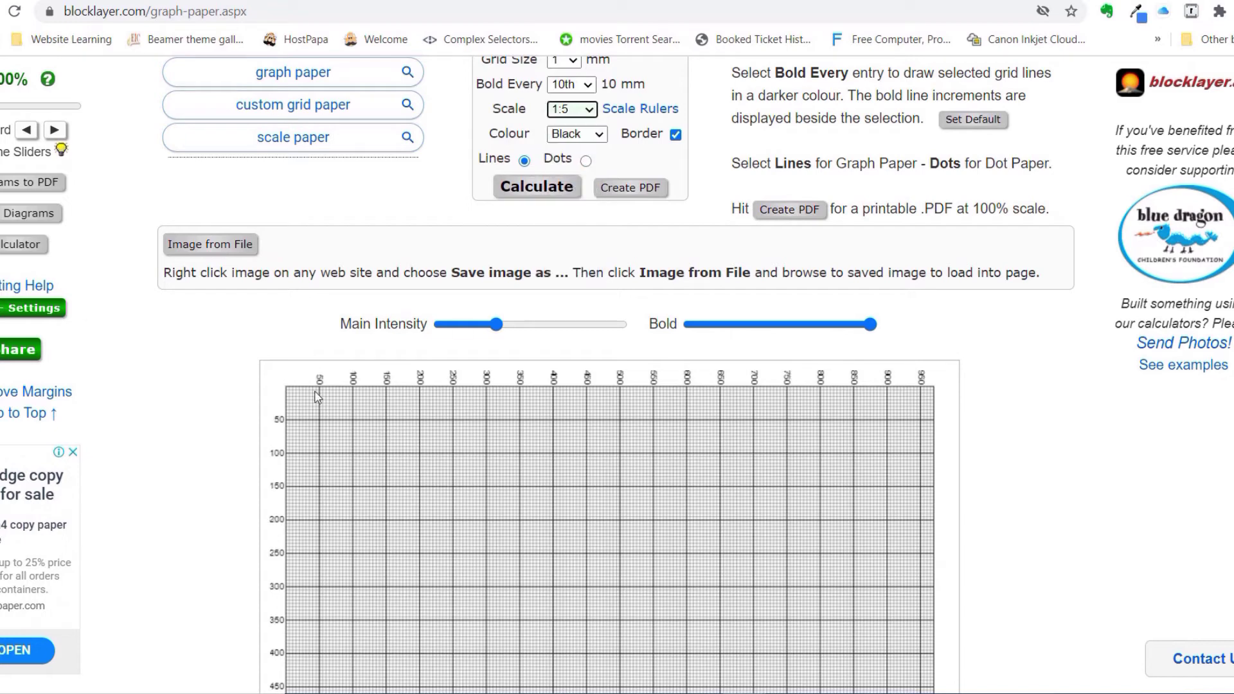
- Set the graph paper's scale to 1:10 and review the dimension labels across the page
click(572, 110)
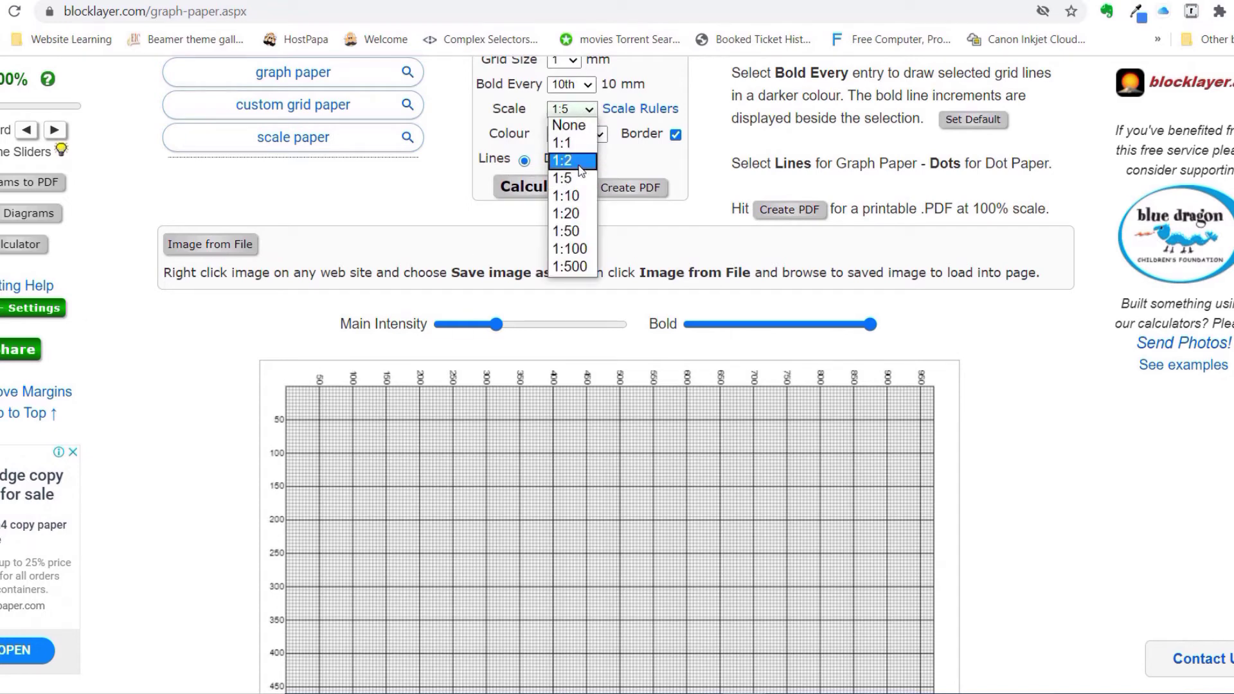
click(581, 196)
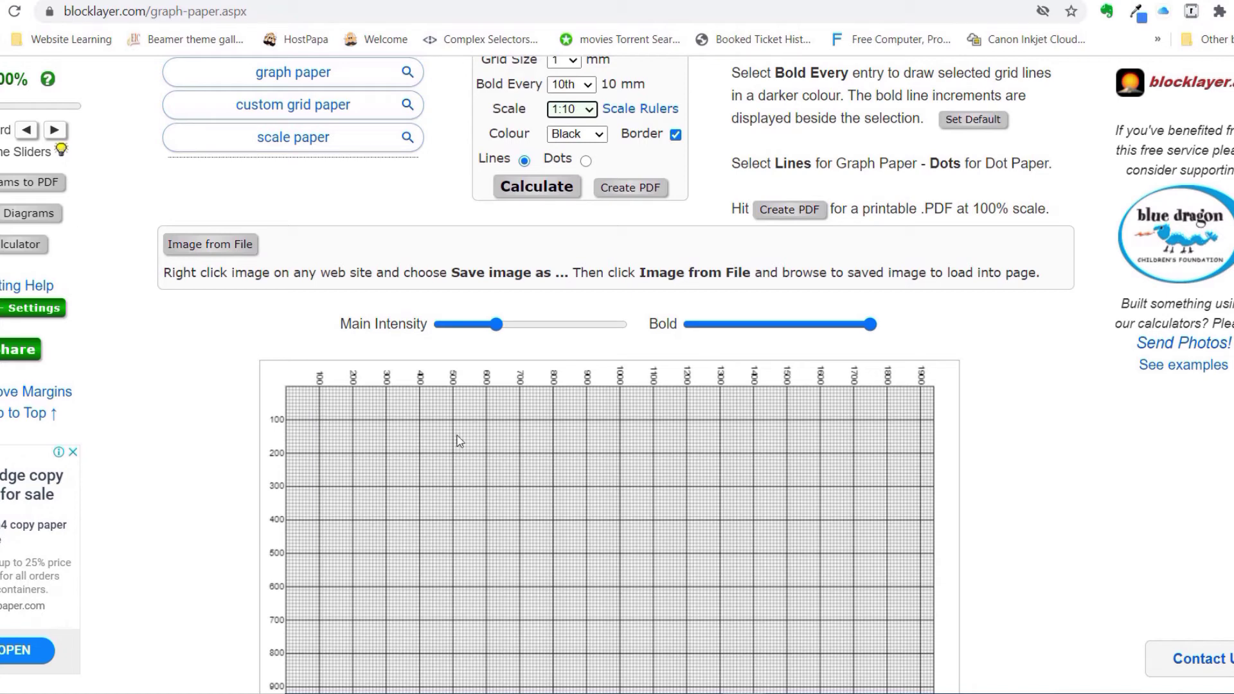
scroll(529, 434, down, 5)
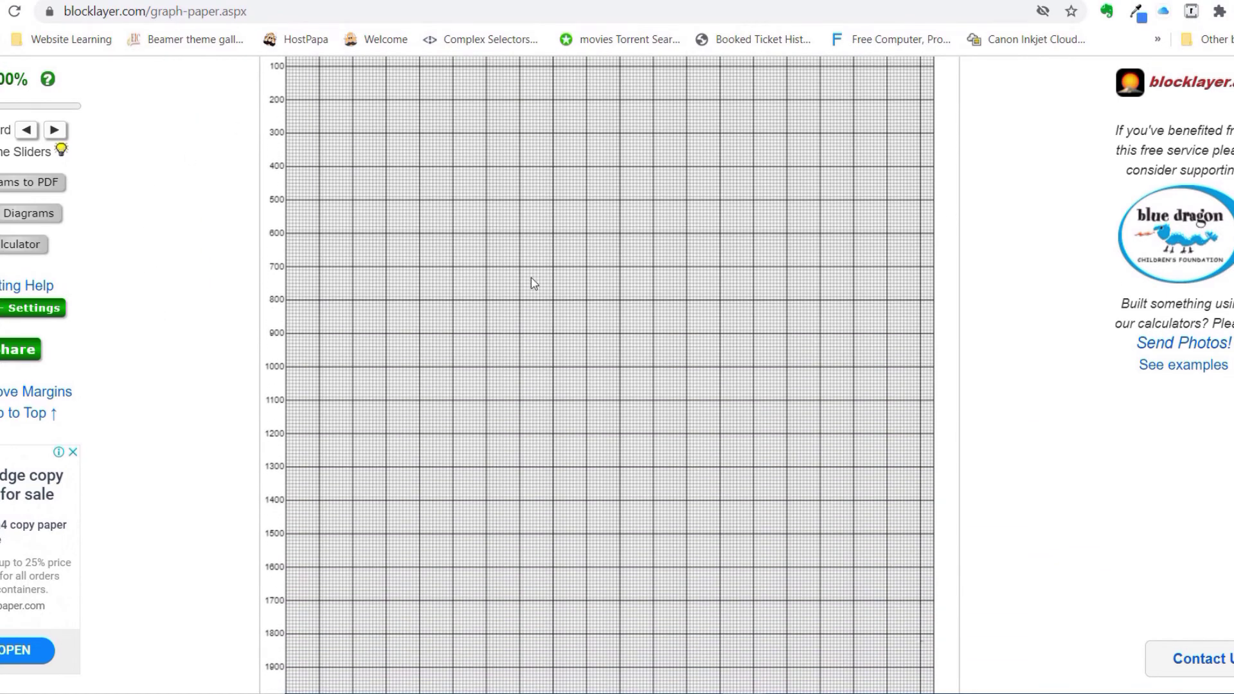
scroll(441, 365, up, 3)
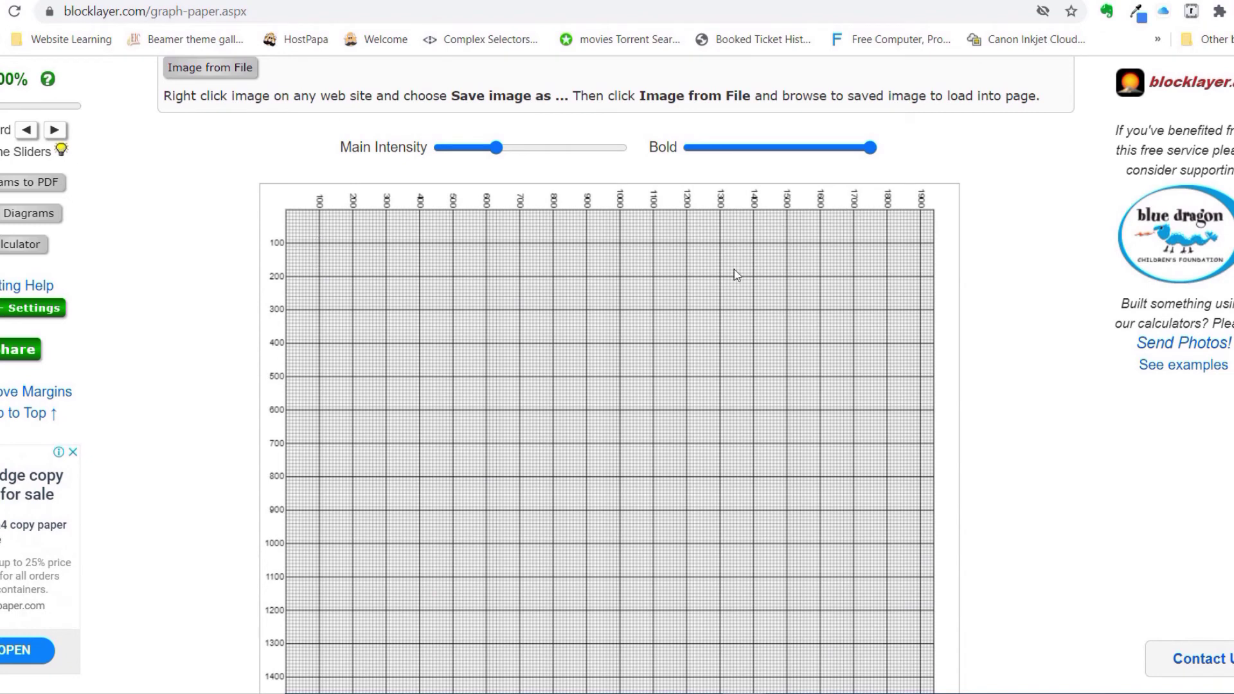
scroll(593, 370, up, 4)
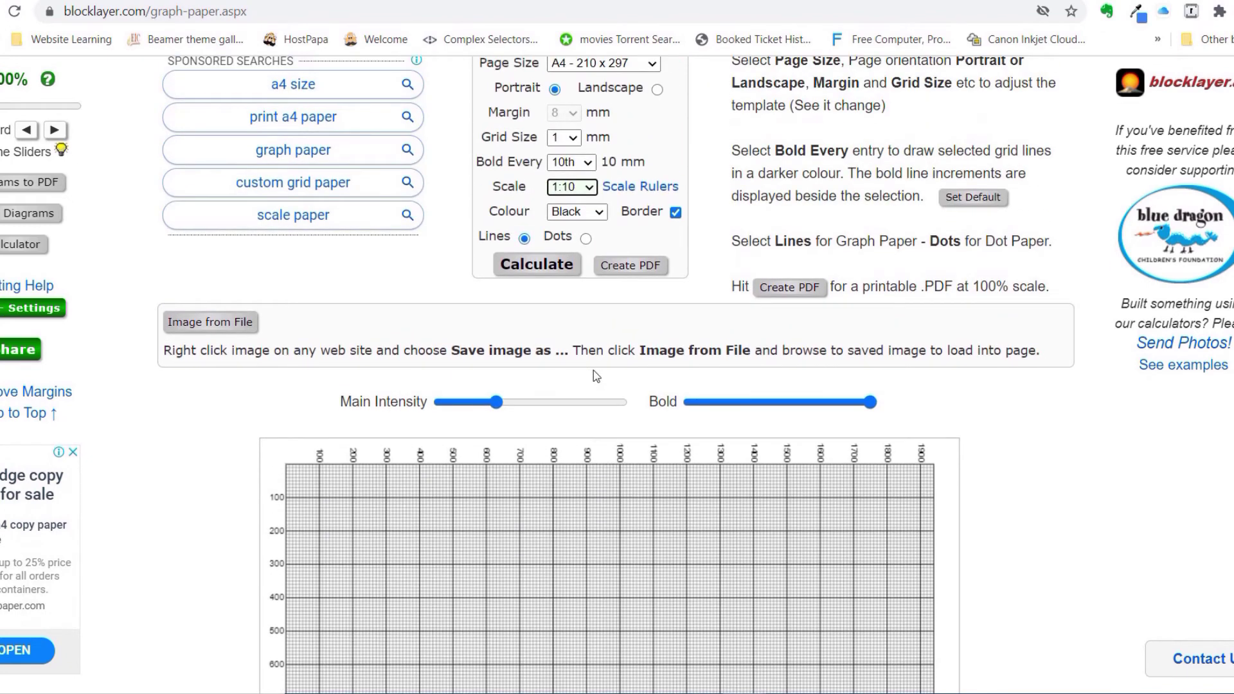
- Try green as the graph paper's line colour and review the grid
scroll(593, 370, up, 1)
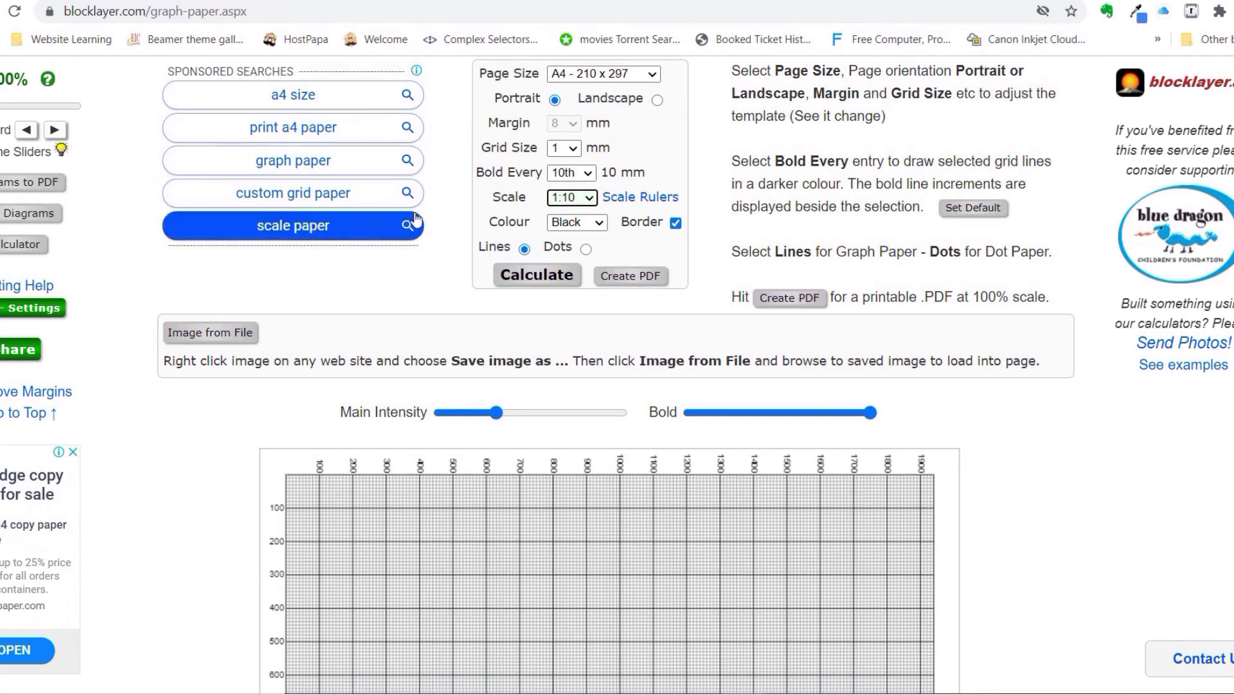
click(597, 230)
click(565, 295)
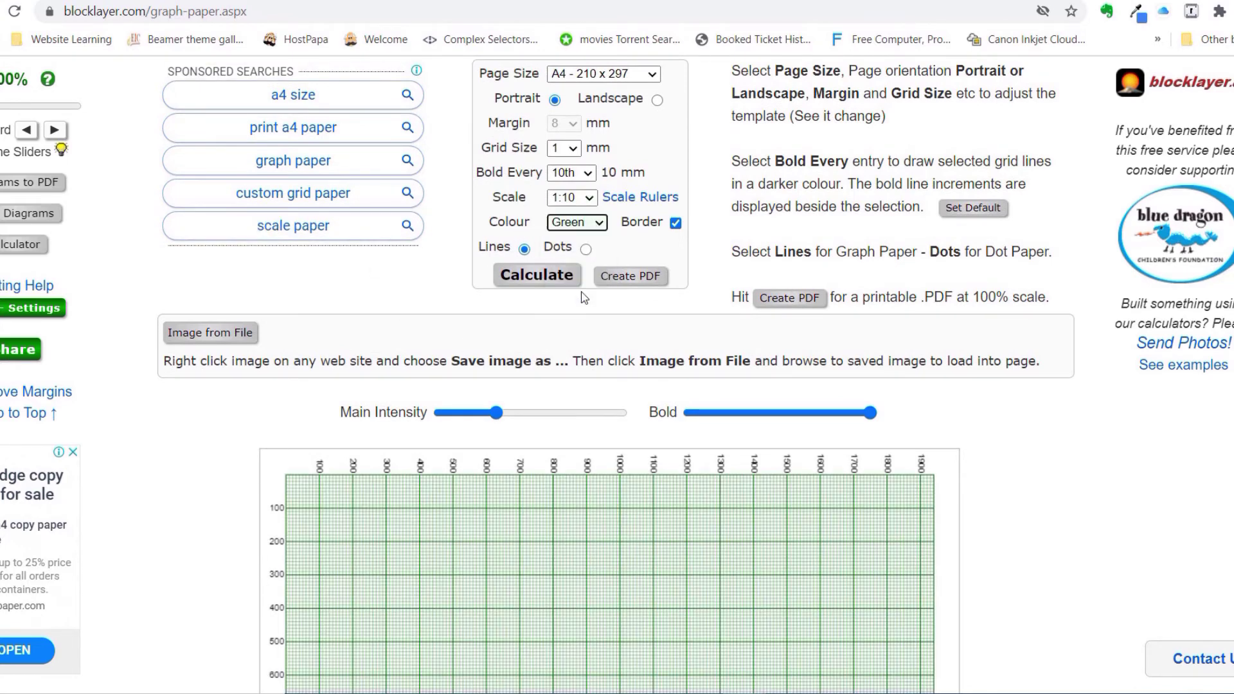
scroll(551, 458, down, 2)
scroll(543, 440, up, 2)
- Try red and orange line colours and compare how the grid looks
click(578, 220)
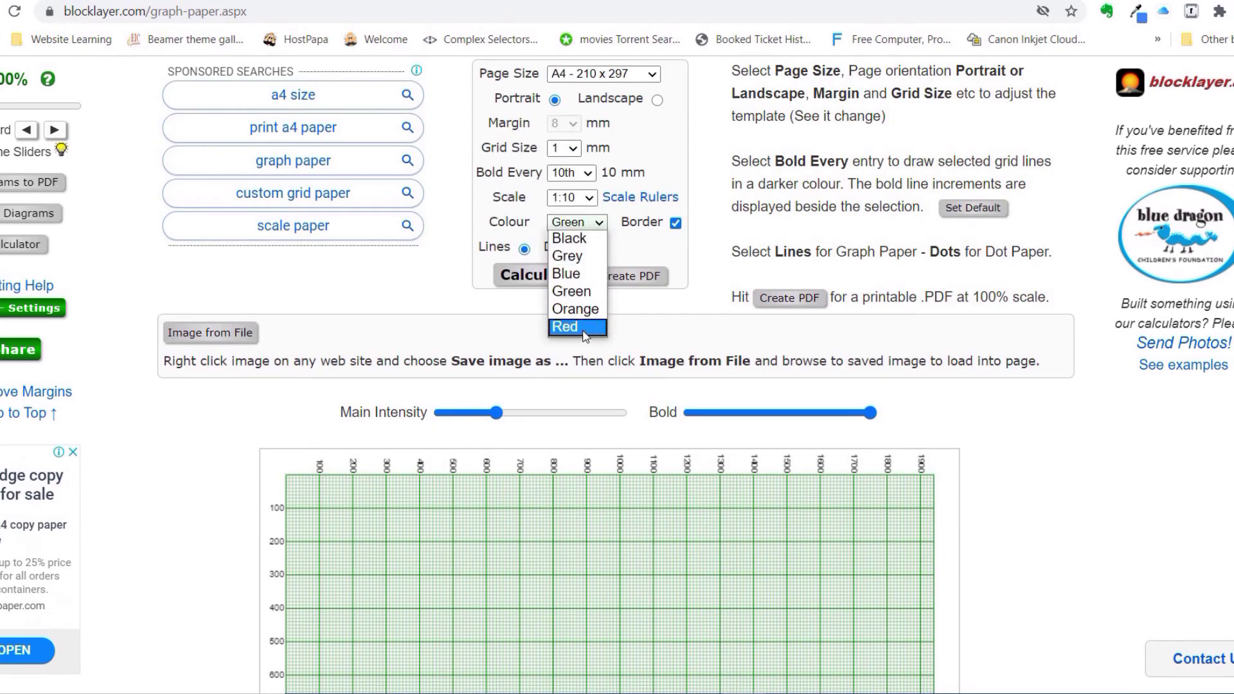
click(587, 330)
click(577, 221)
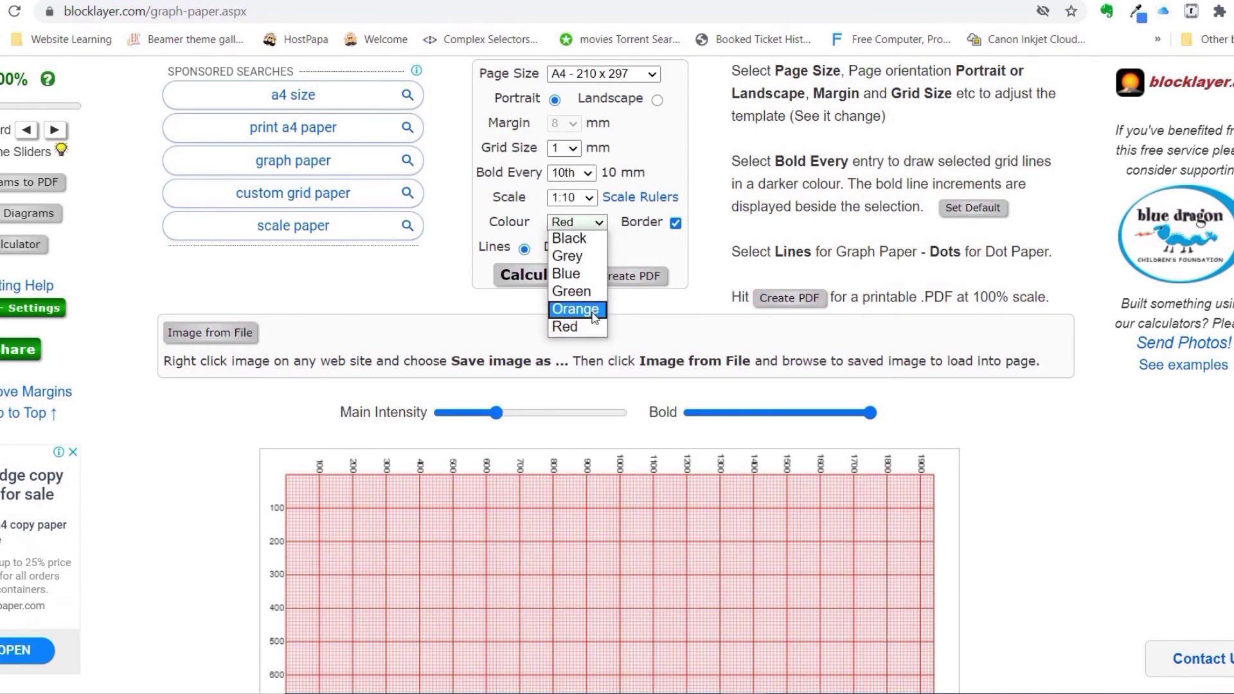
click(596, 321)
click(593, 315)
scroll(570, 397, up, 1)
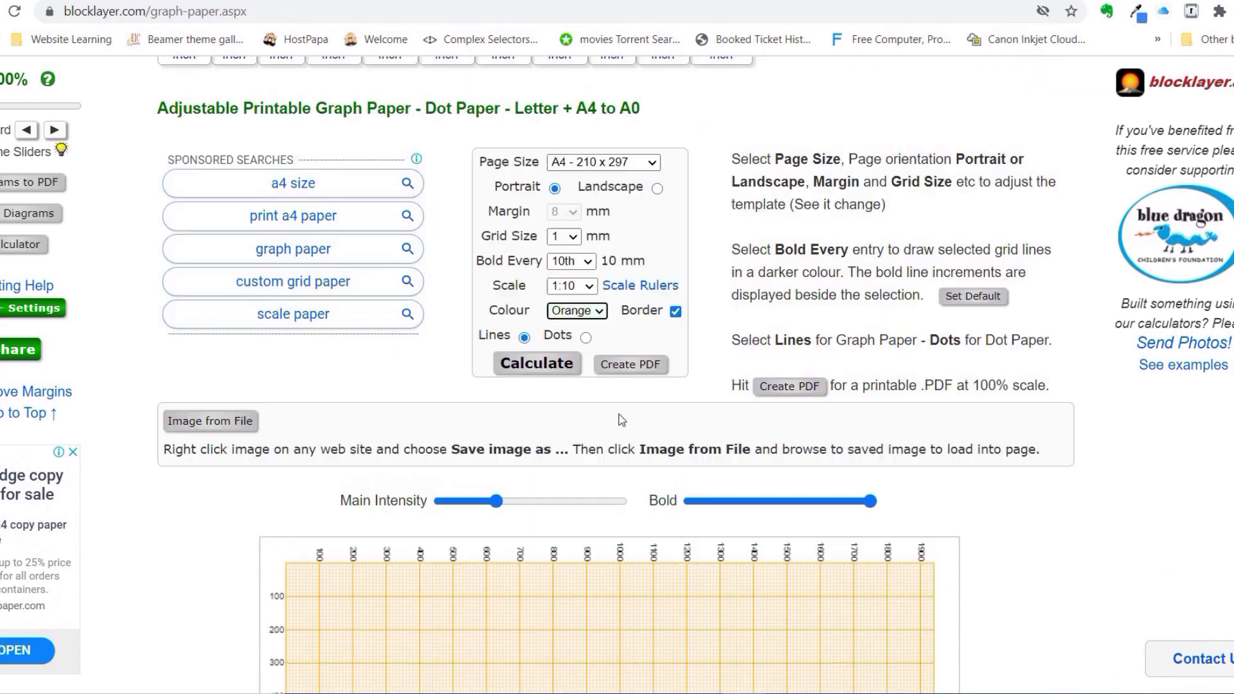
- Compare red and green line colours again and set the graph paper's colour to red
click(576, 310)
click(581, 415)
click(577, 310)
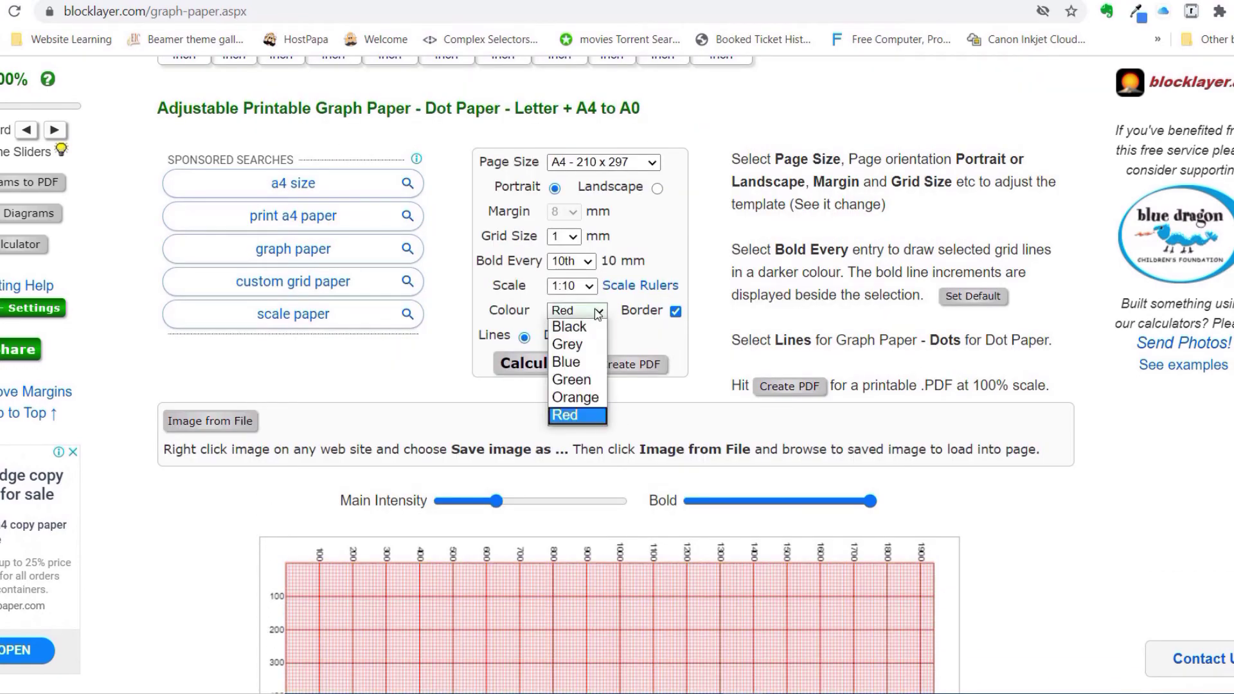
click(582, 379)
click(576, 310)
click(602, 421)
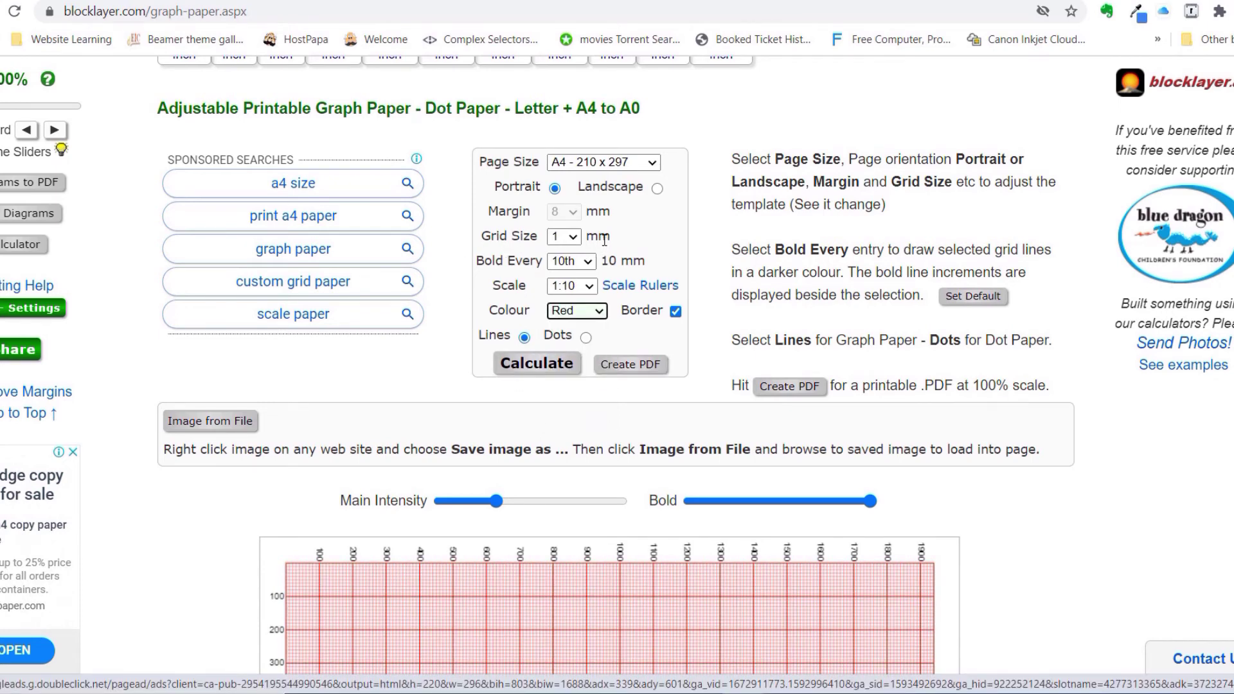
- Try a 2 mm grid size and review the wider grid spacing
click(564, 237)
click(555, 277)
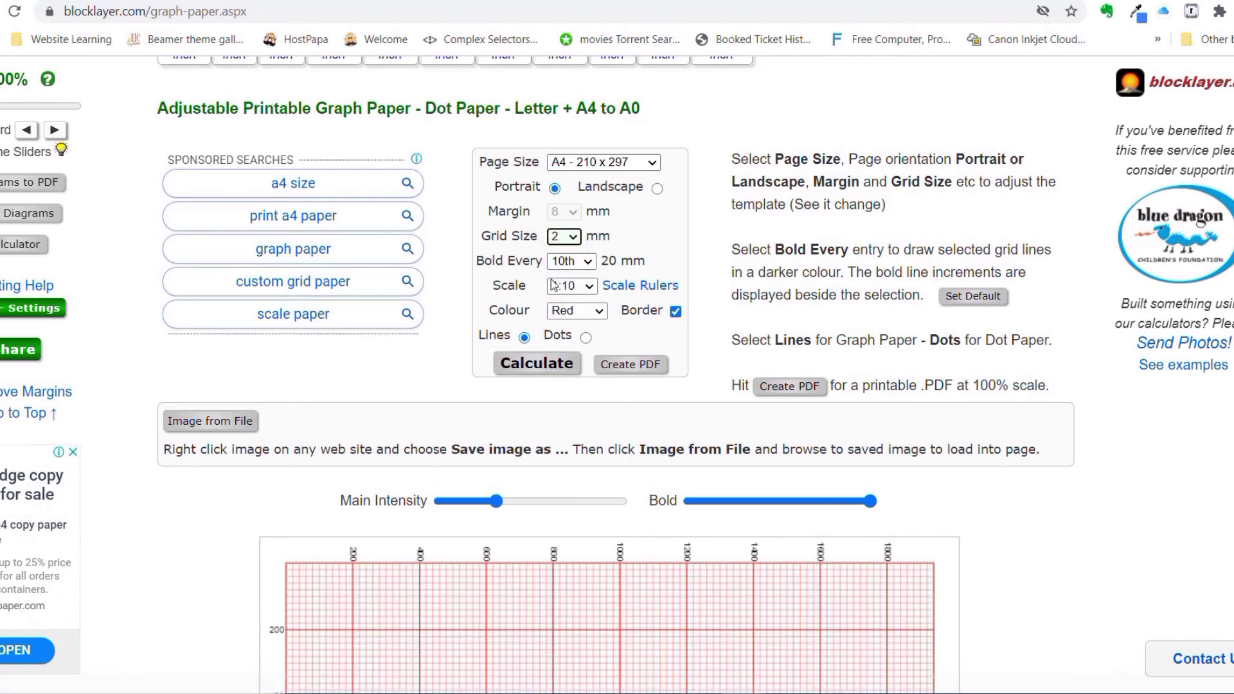
scroll(363, 417, down, 4)
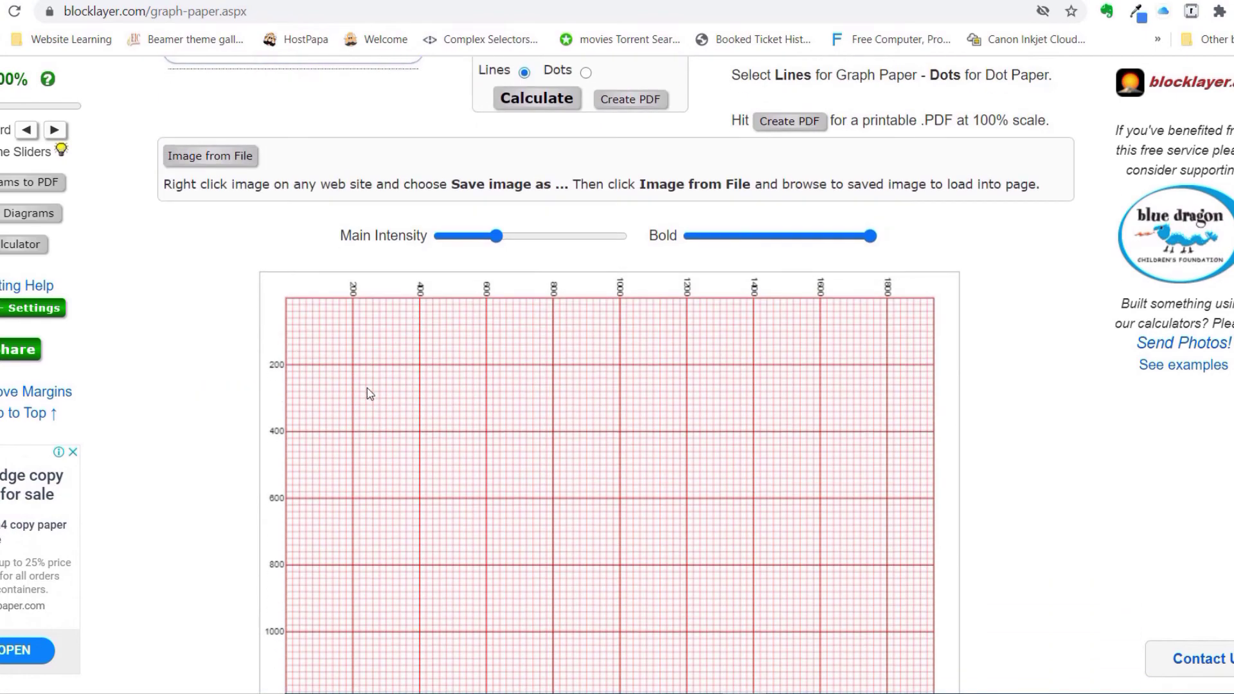
scroll(370, 393, up, 4)
- Try bolding every 5th grid line, check the labels, and return the bold interval to every 10th line
click(587, 262)
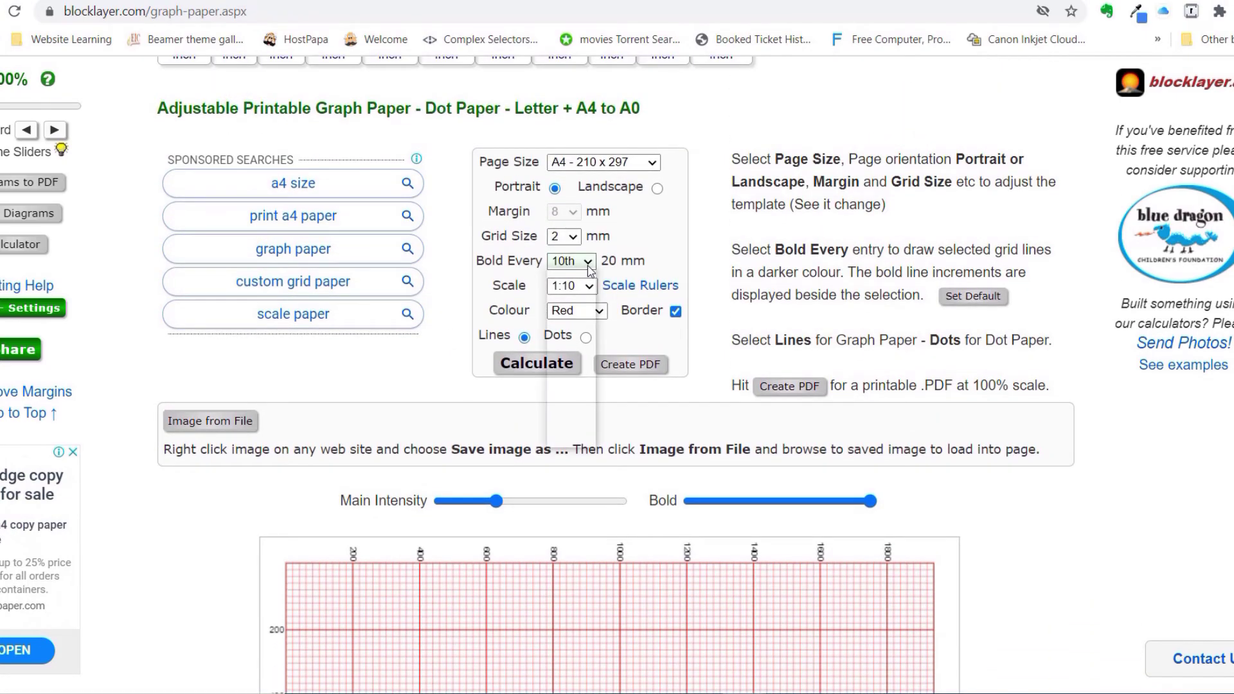
click(565, 346)
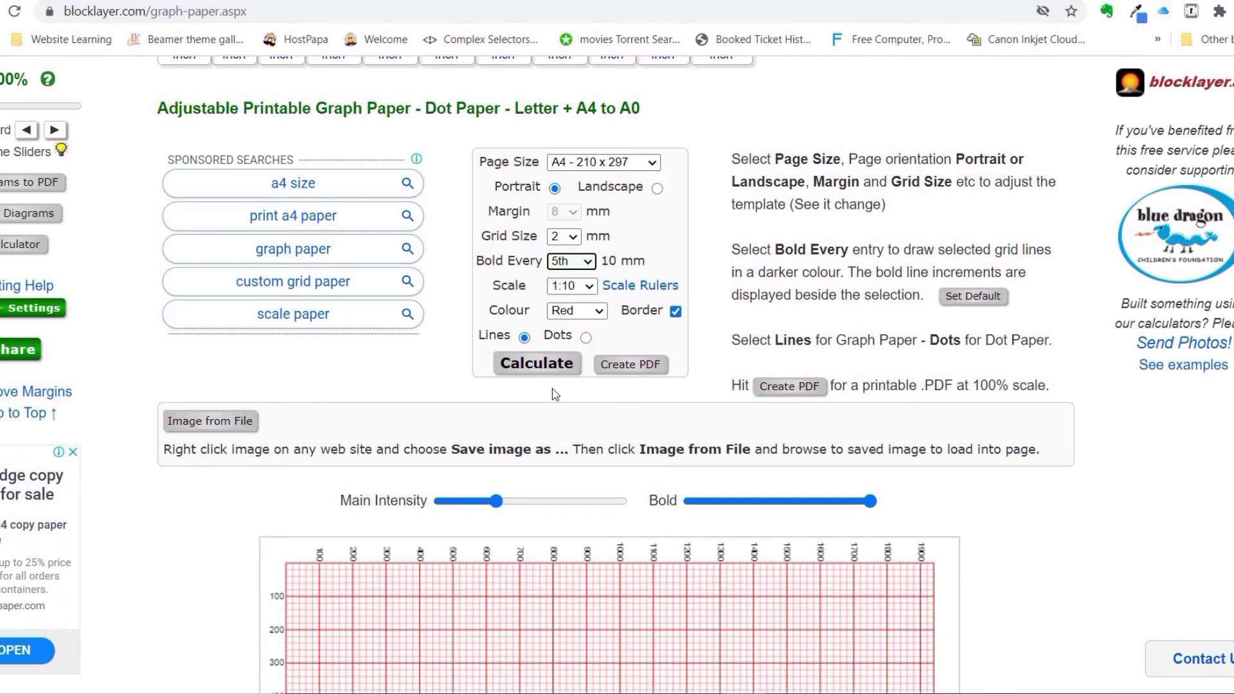
scroll(558, 614, down, 3)
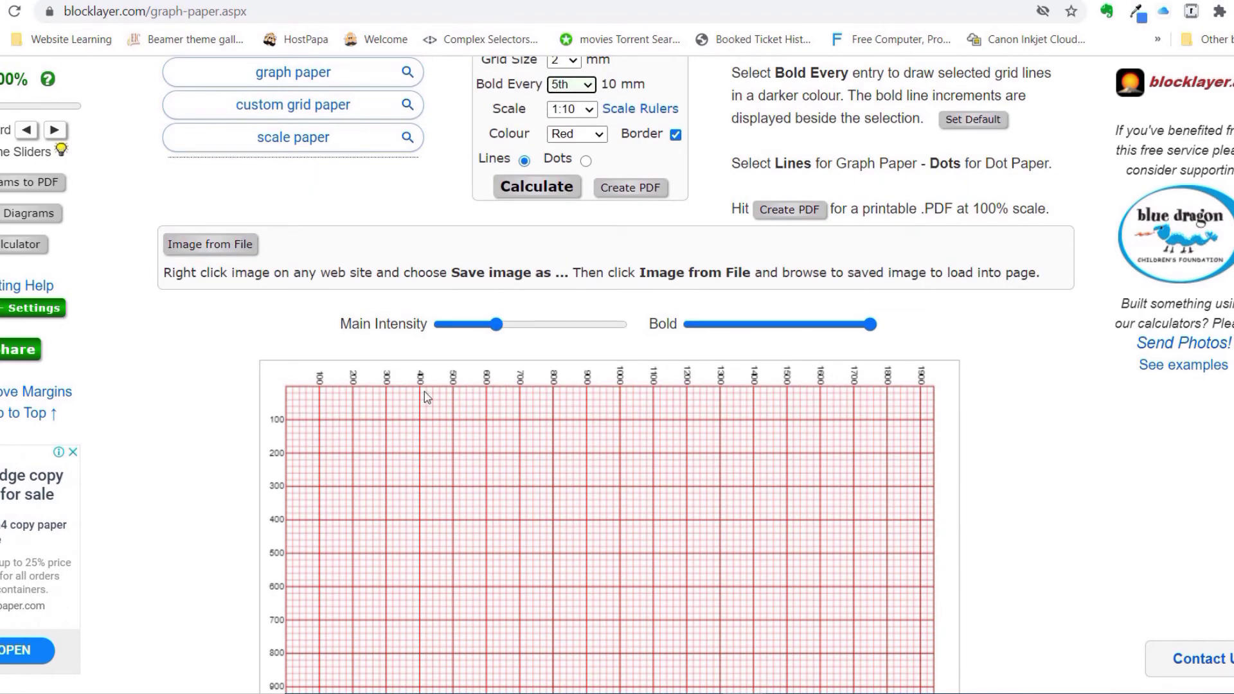
scroll(424, 392, up, 3)
click(586, 269)
click(569, 441)
scroll(336, 303, down, 4)
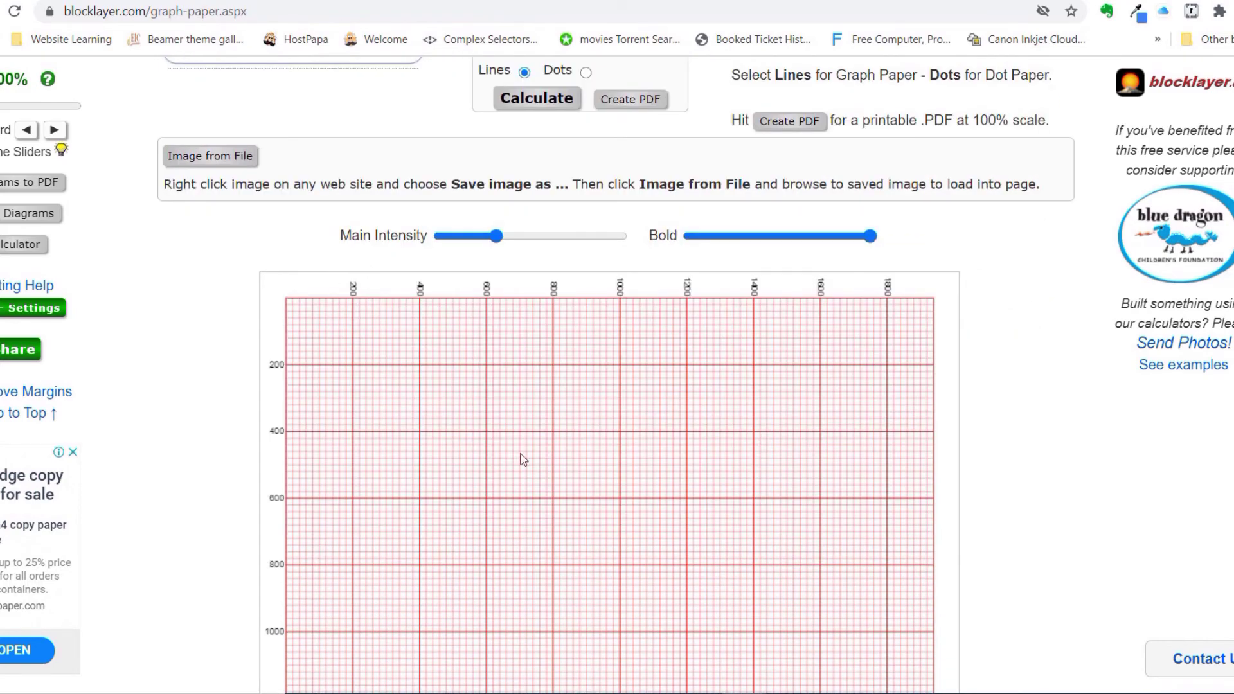
scroll(537, 437, up, 3)
scroll(545, 429, up, 4)
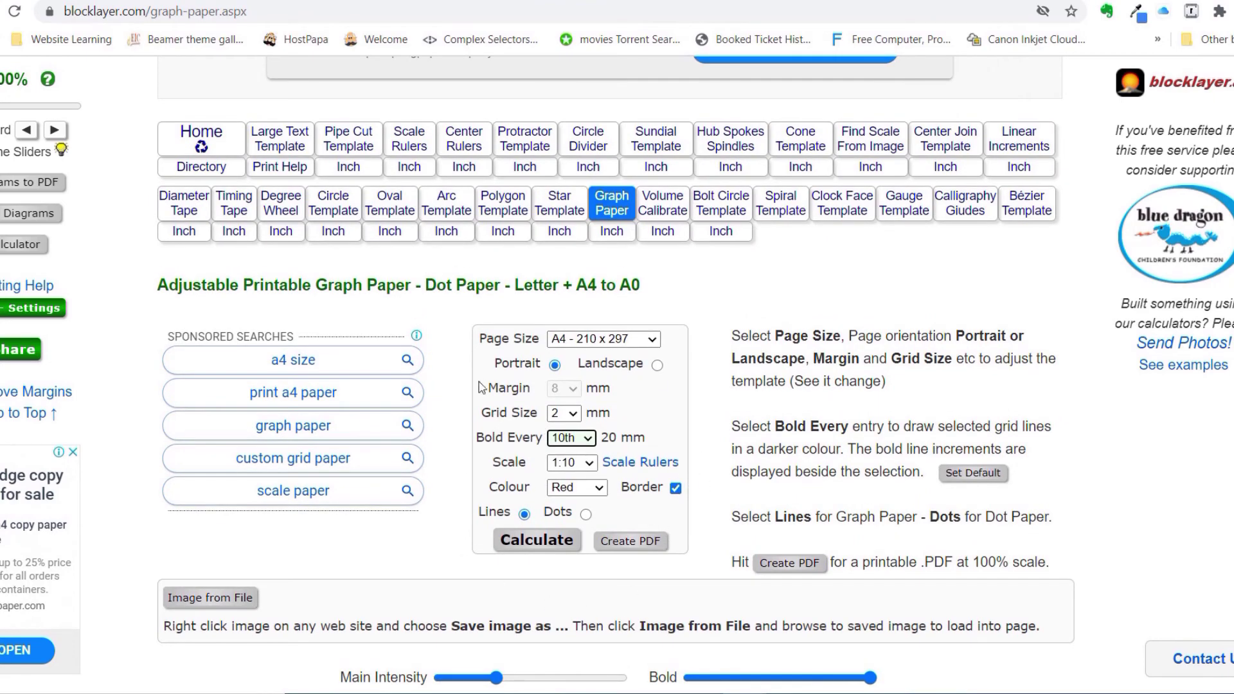
- Try a stronger main line intensity combined with a much weaker bold line intensity
scroll(650, 451, down, 8)
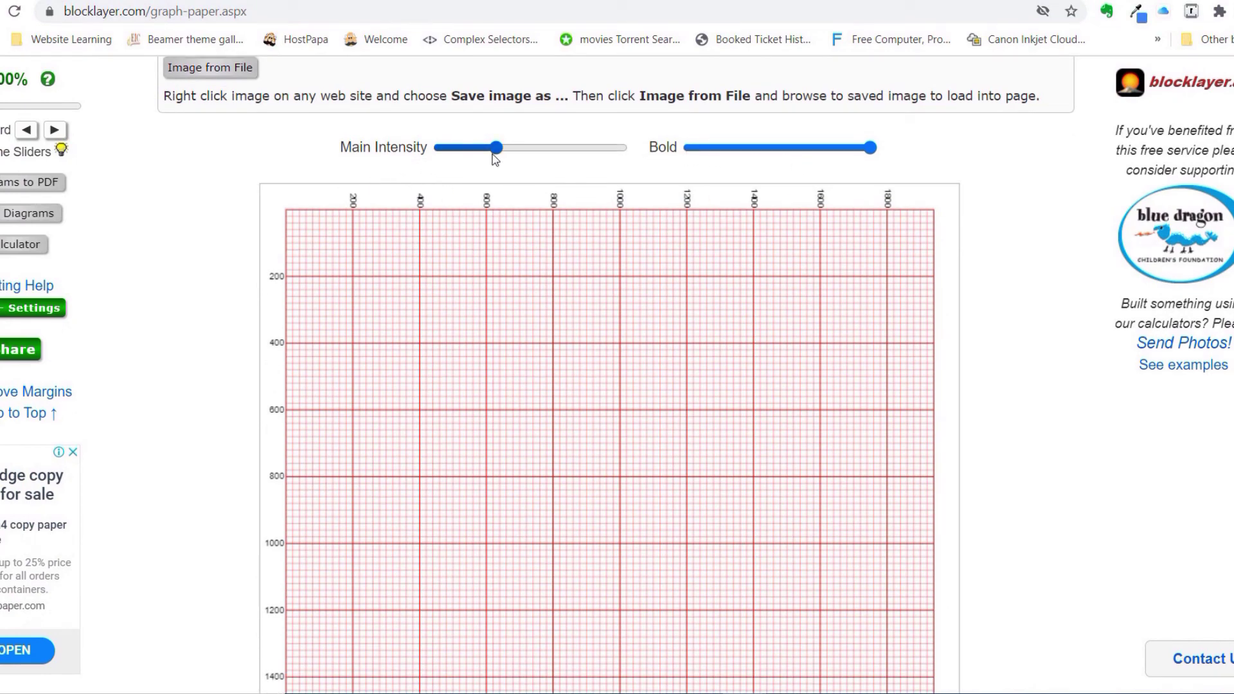
drag(495, 149, 570, 157)
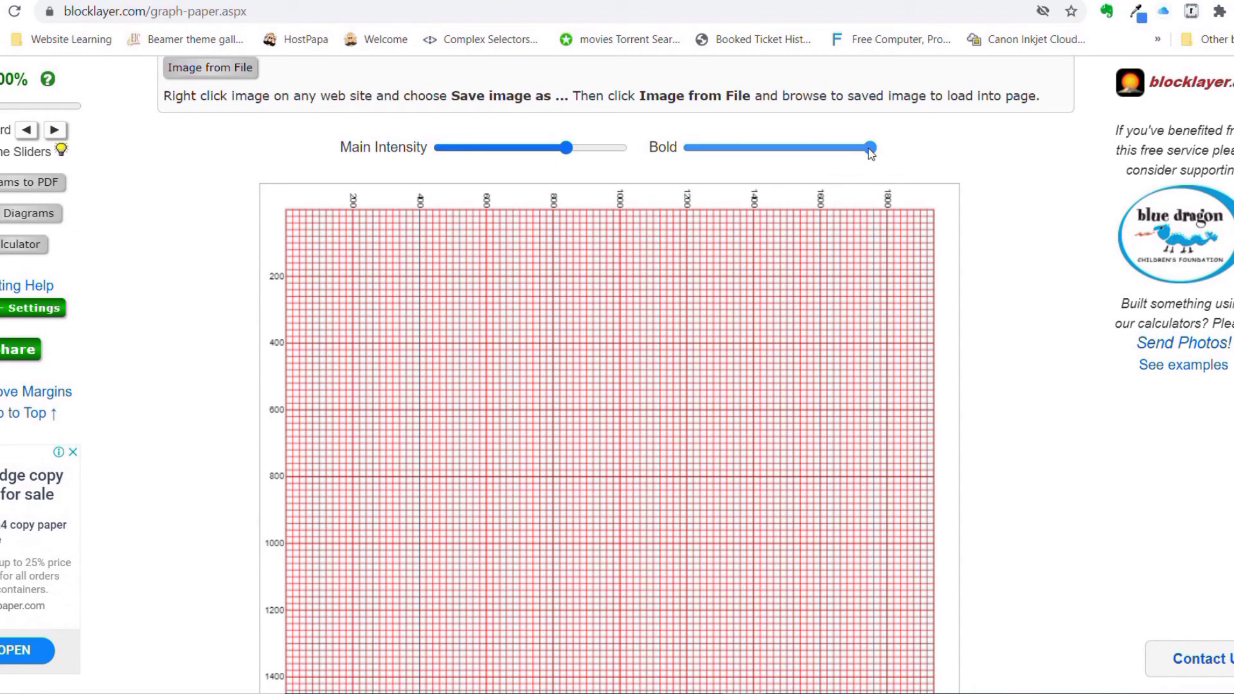
drag(870, 151, 844, 160)
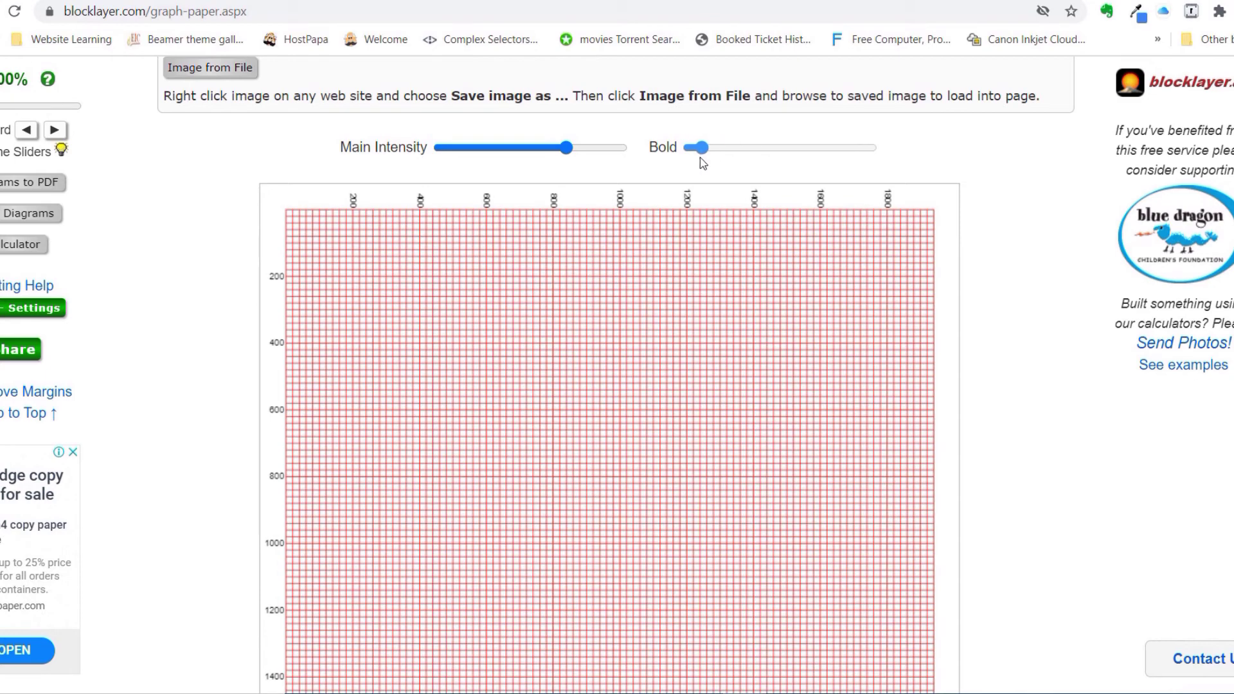
- Lower the main line intensity, raise the bold line intensity to its maximum, and check the grid down the page
drag(564, 149, 467, 161)
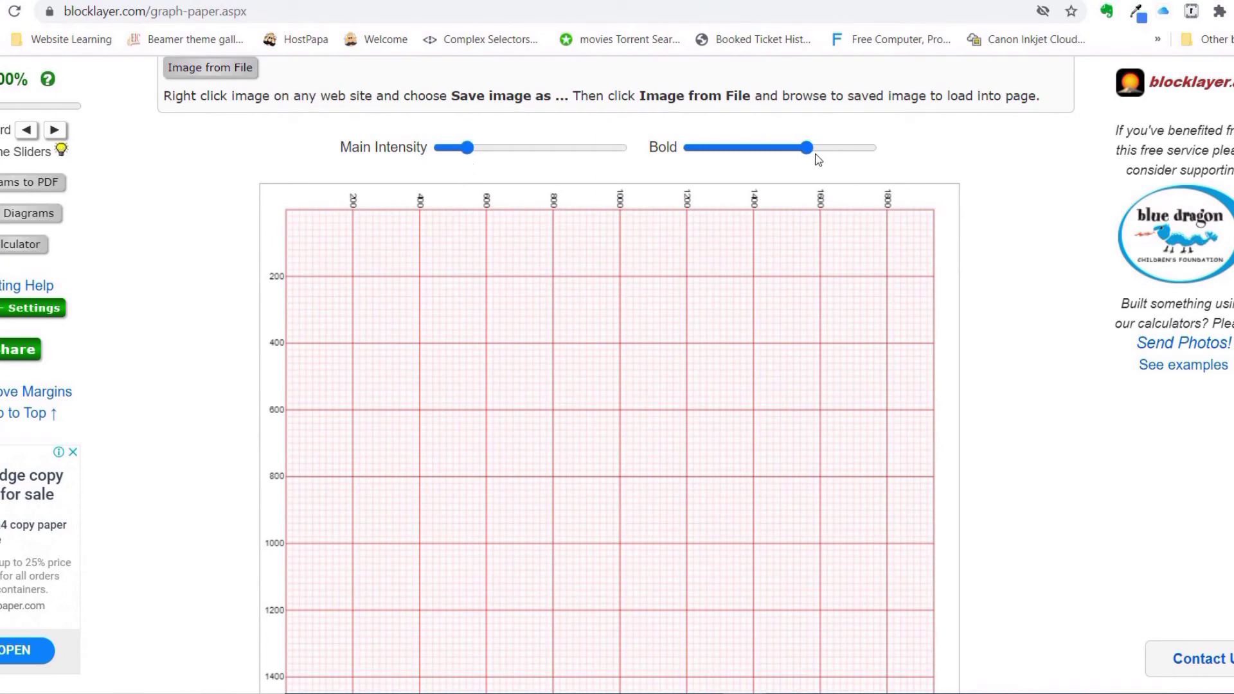
drag(805, 148, 855, 148)
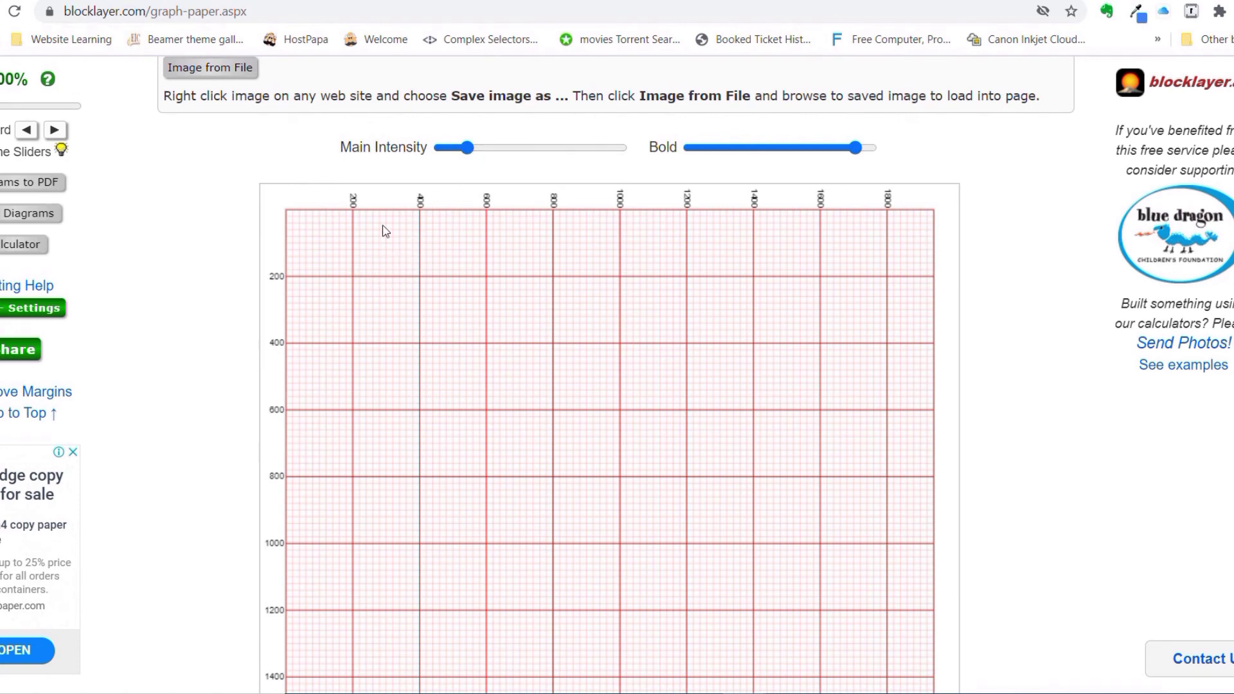
mouse_move(468, 156)
mouse_down()
mouse_move(521, 157)
mouse_move(440, 156)
mouse_move(453, 167)
mouse_up()
mouse_move(858, 148)
mouse_down()
mouse_move(874, 148)
mouse_move(685, 156)
mouse_move(872, 157)
mouse_up()
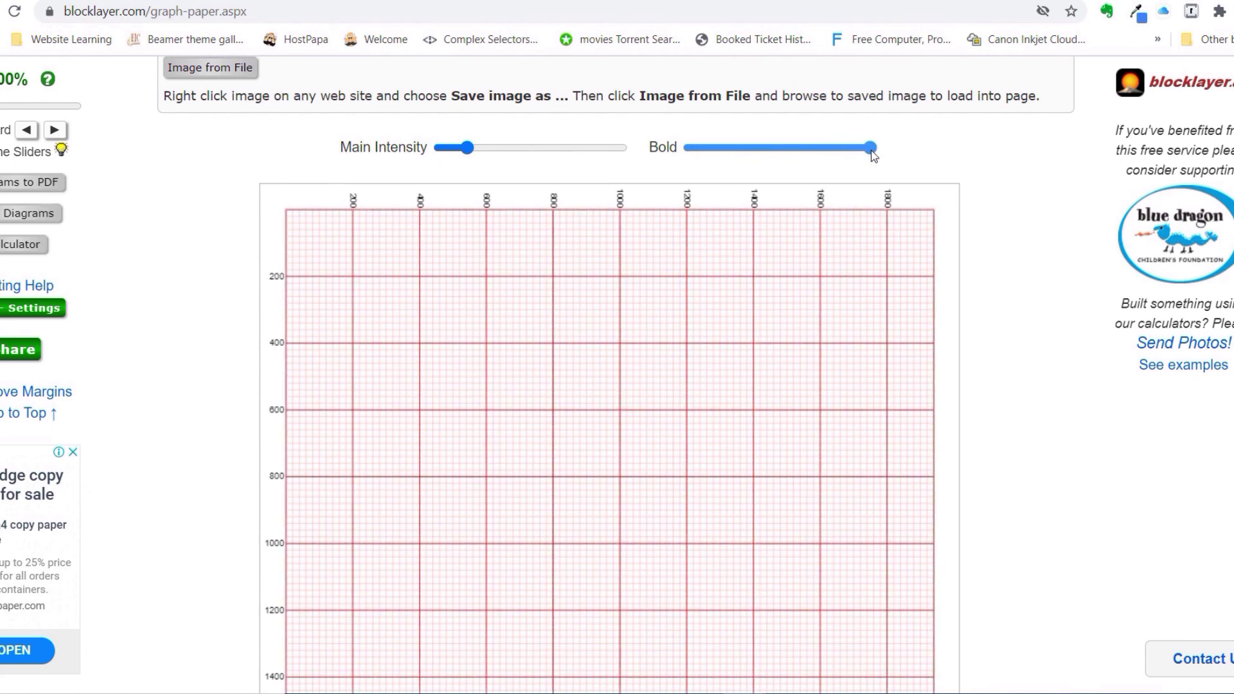
scroll(655, 318, down, 5)
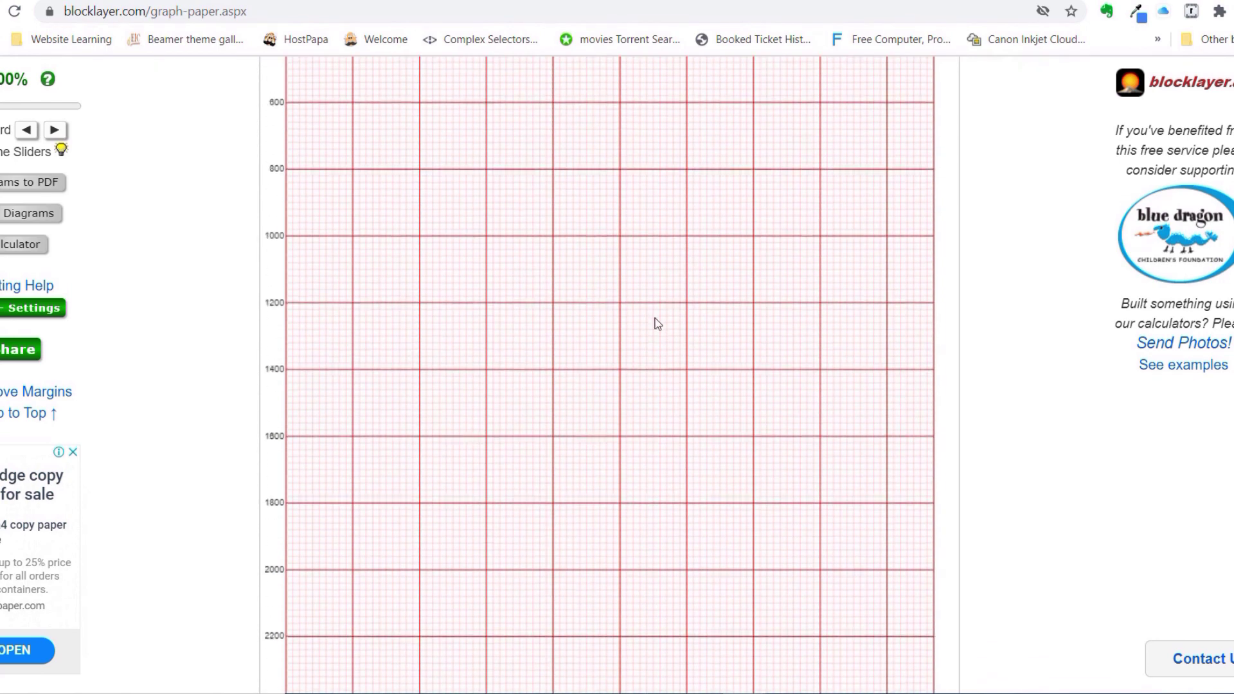
scroll(657, 323, down, 3)
- Set the graph paper's grid size to 1 mm
scroll(657, 321, up, 15)
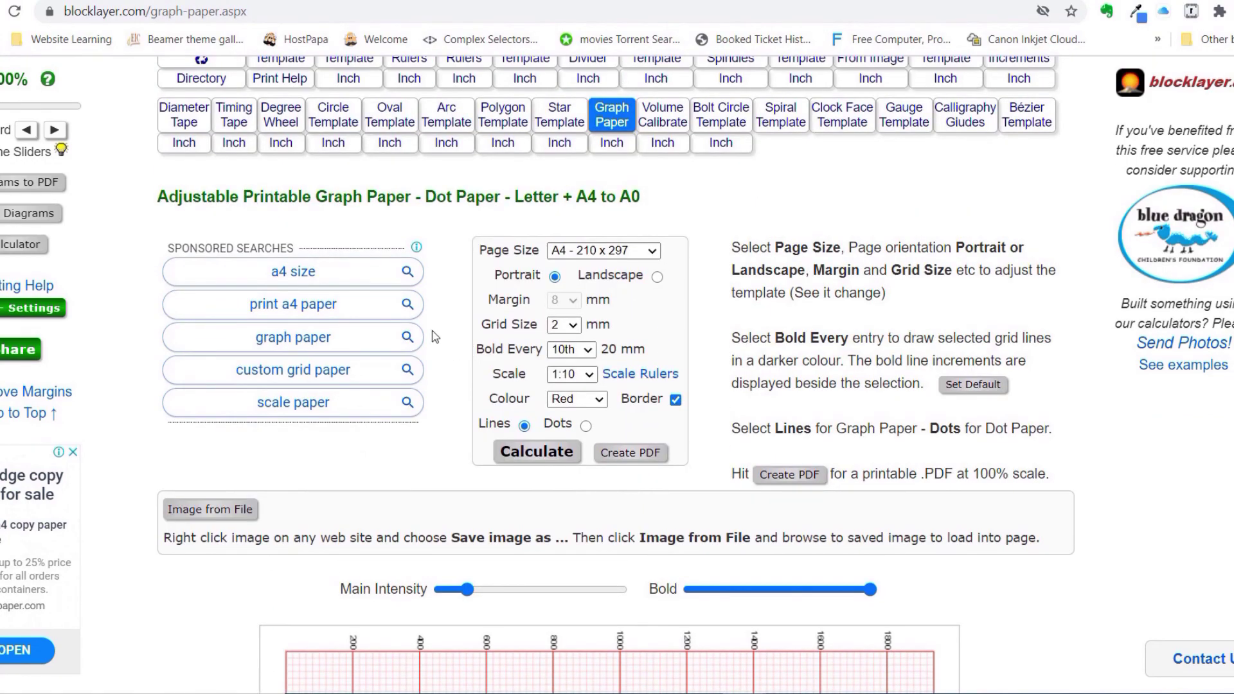
click(568, 325)
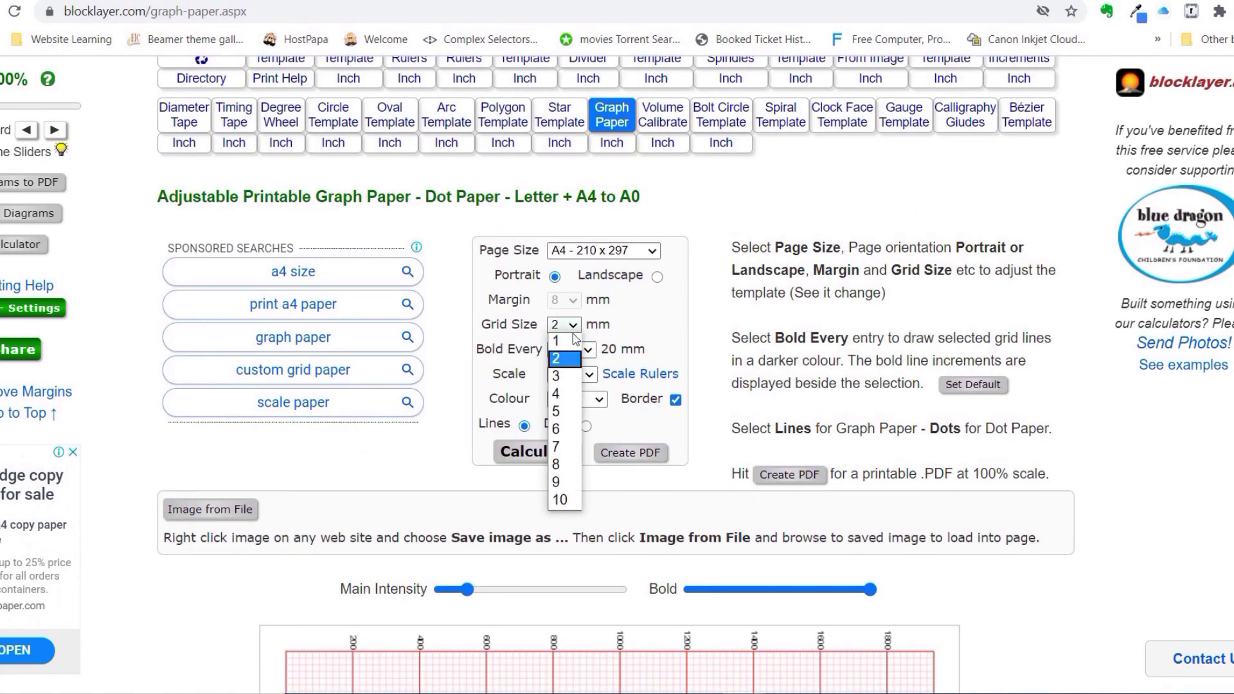
click(558, 338)
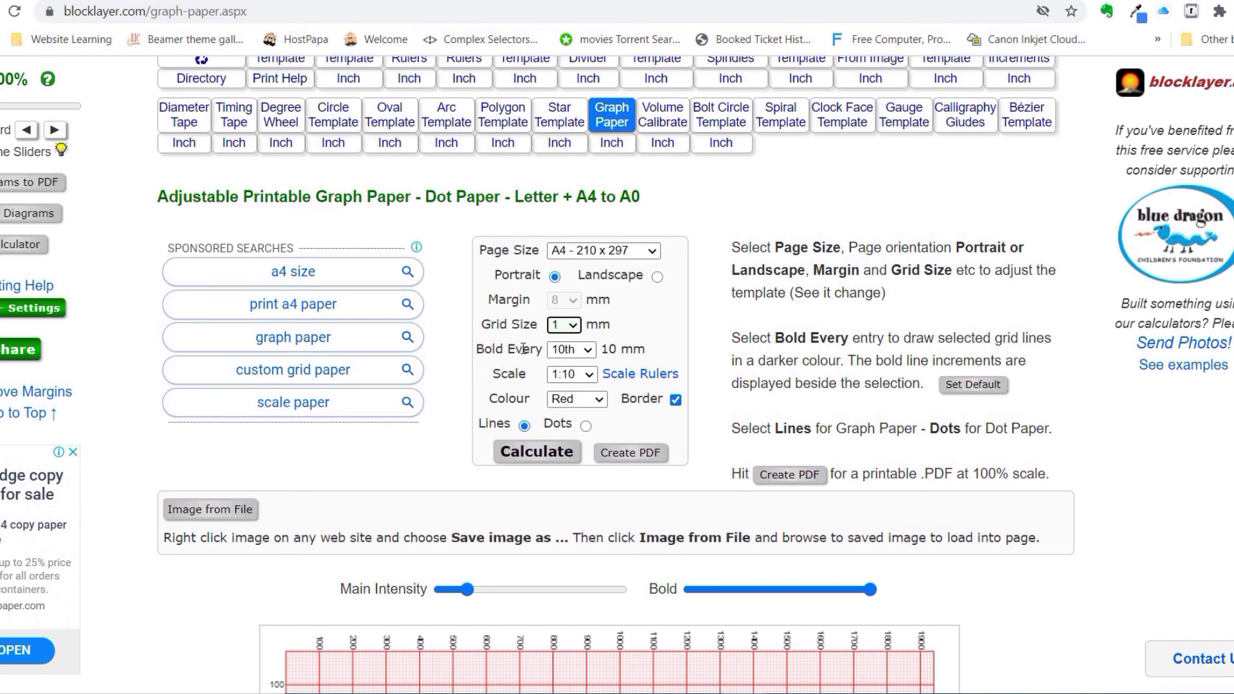
- Set the scale to 1:1 and recalculate the graph paper
click(590, 375)
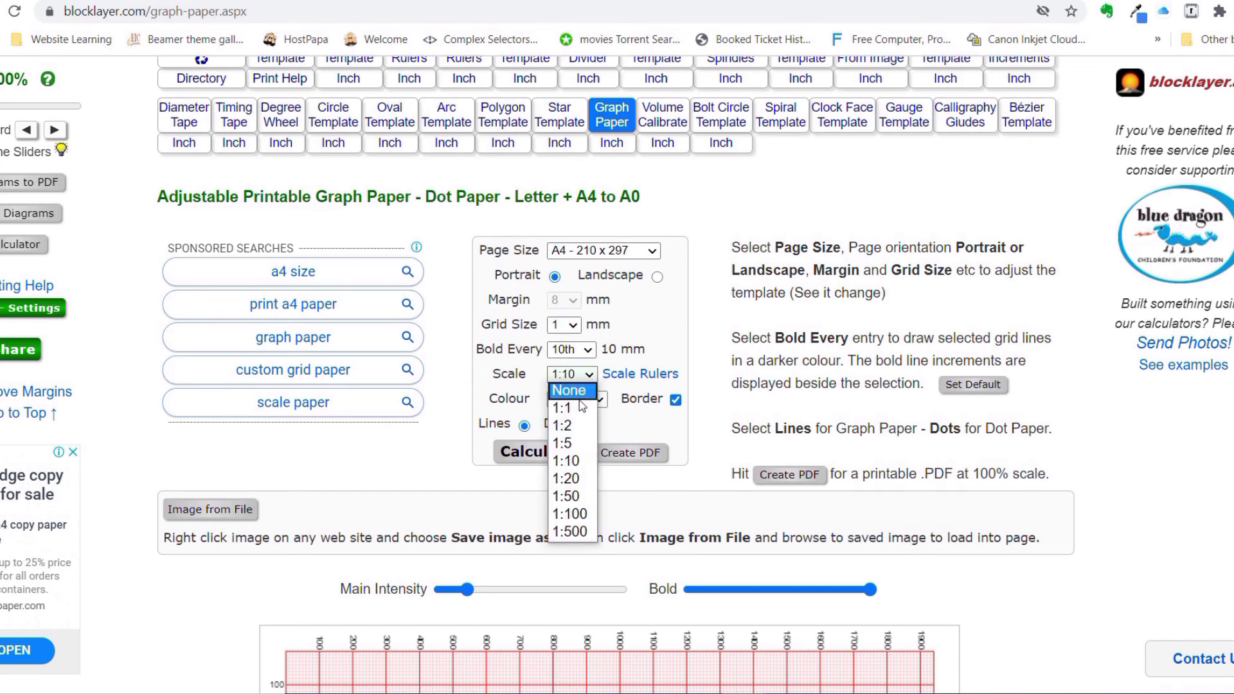
click(565, 407)
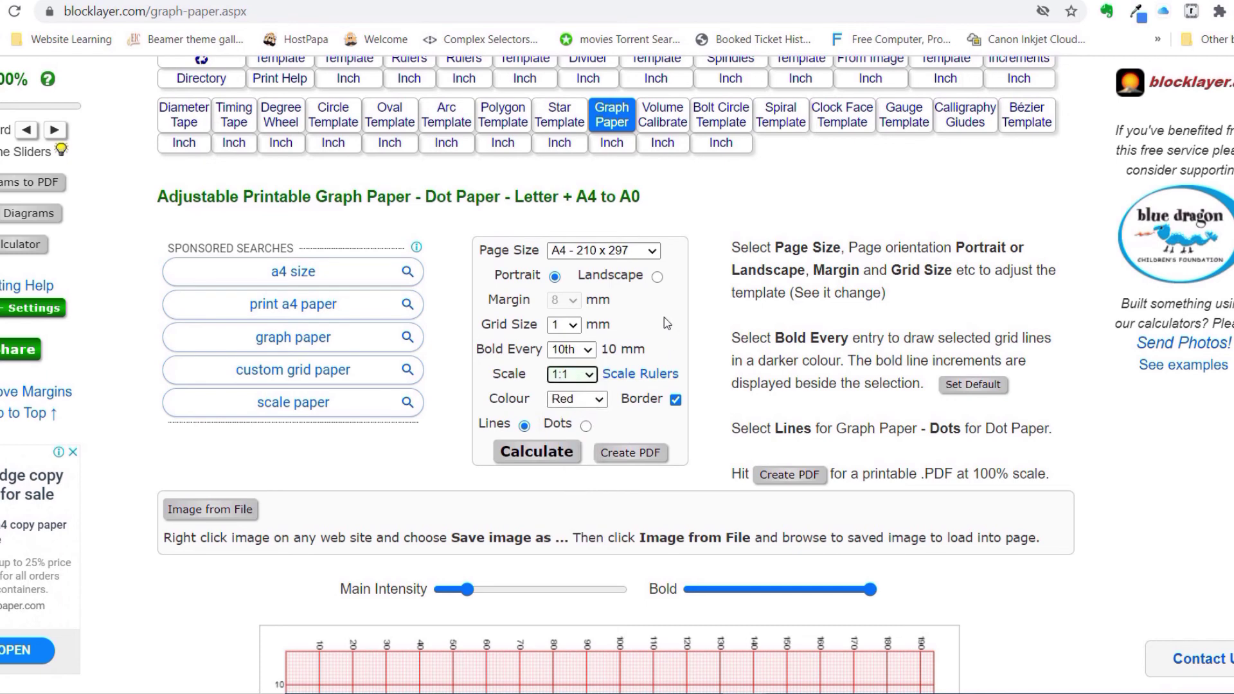
scroll(642, 290, down, 3)
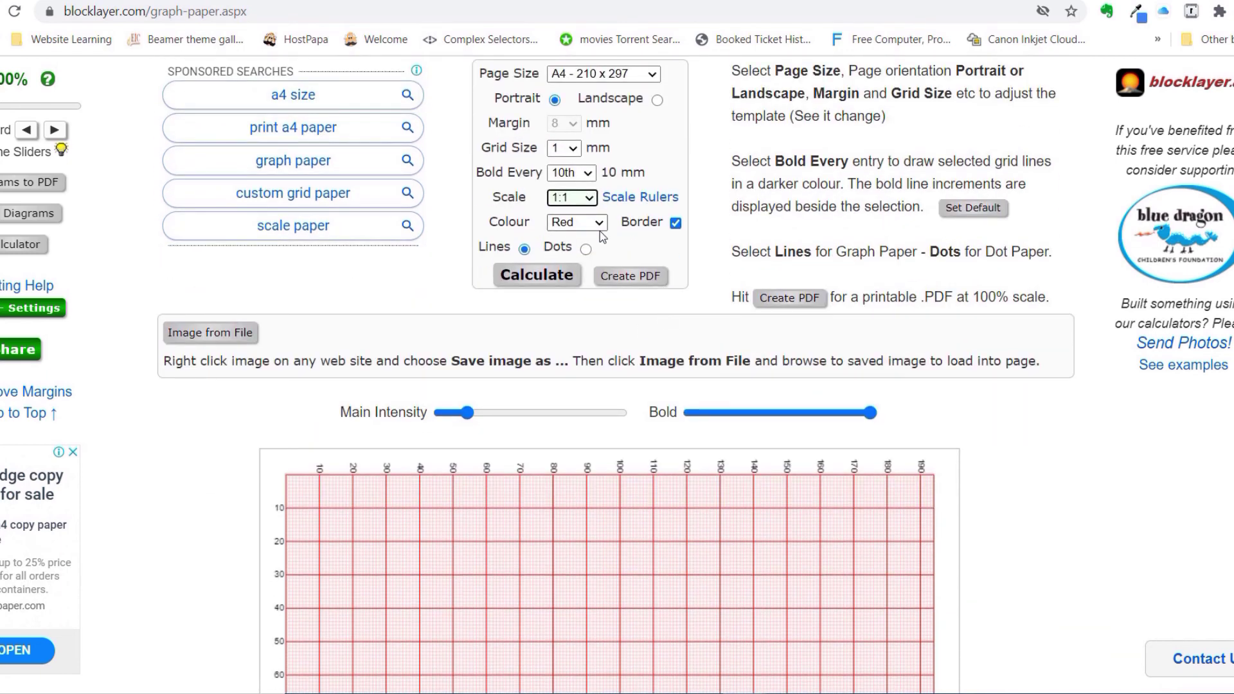
click(550, 283)
scroll(643, 316, down, 3)
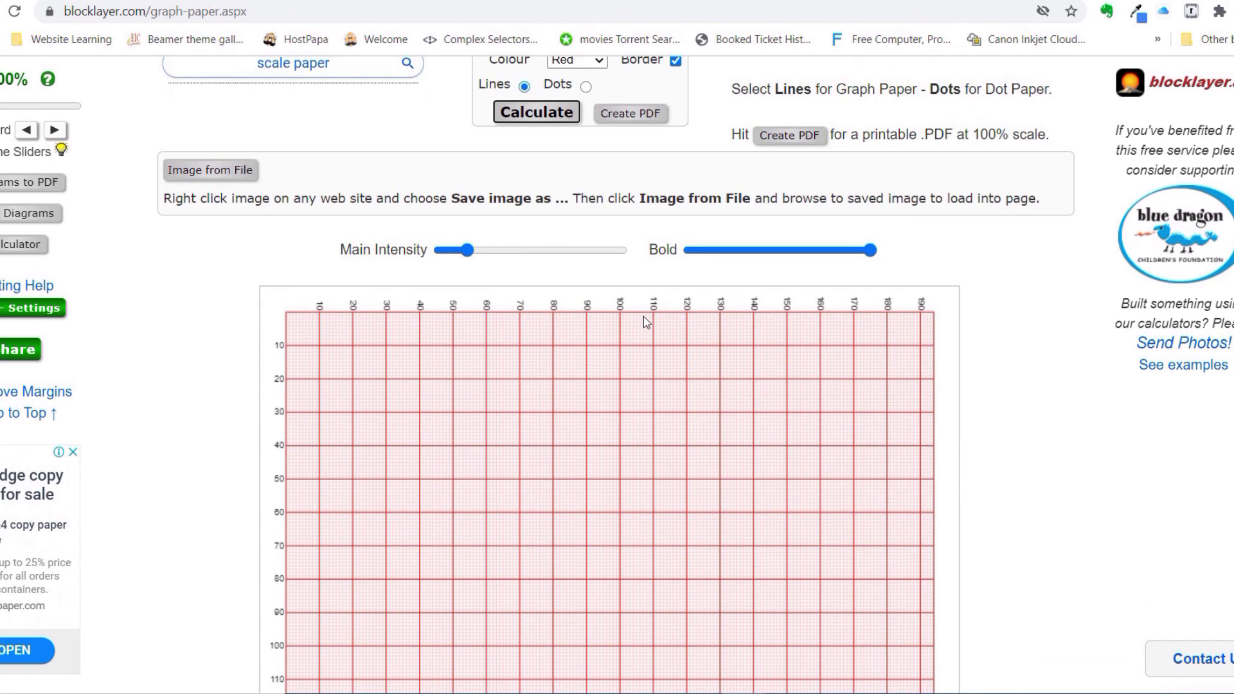
- Create a PDF of the graph paper under the file name Blocklayer.pdf and review the downloaded page
click(633, 101)
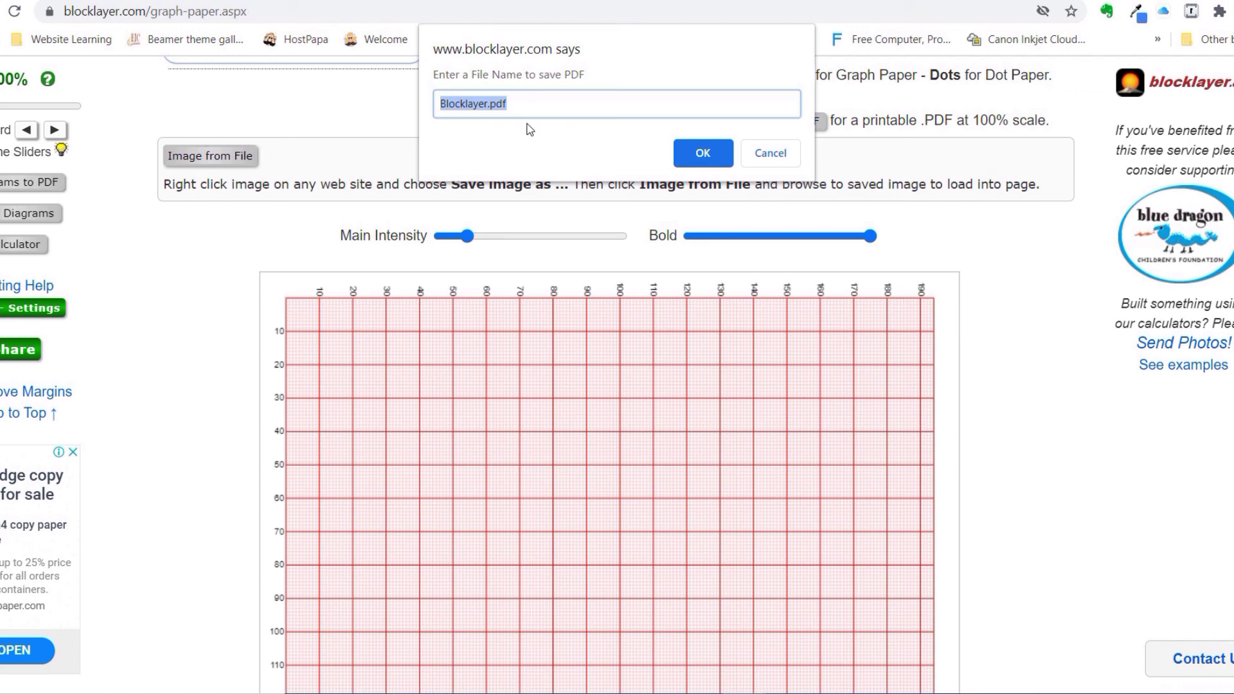
click(703, 155)
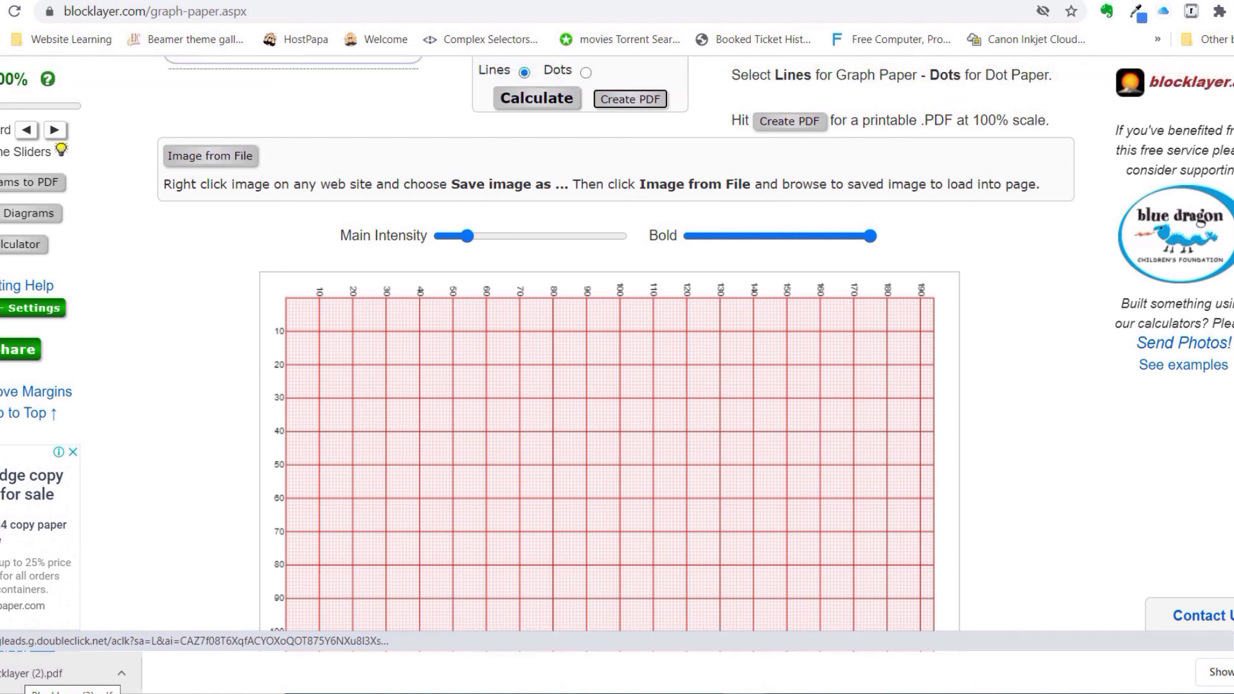
click(10, 674)
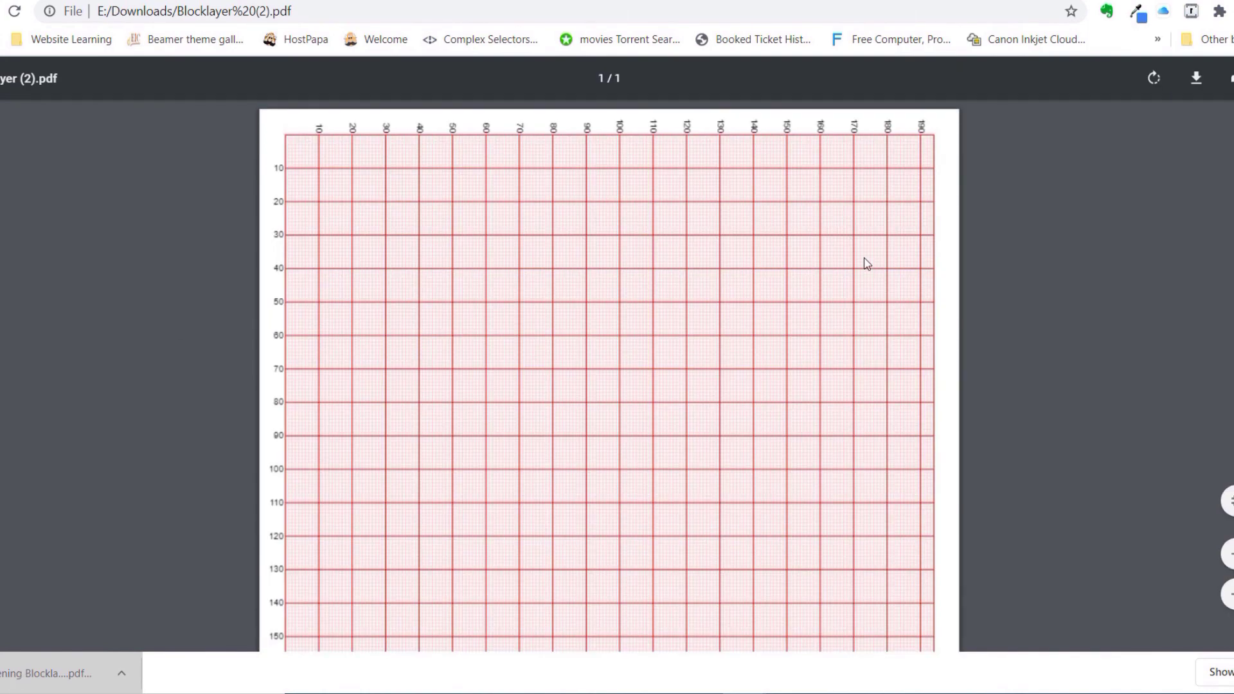
scroll(867, 266, down, 6)
scroll(890, 279, up, 6)
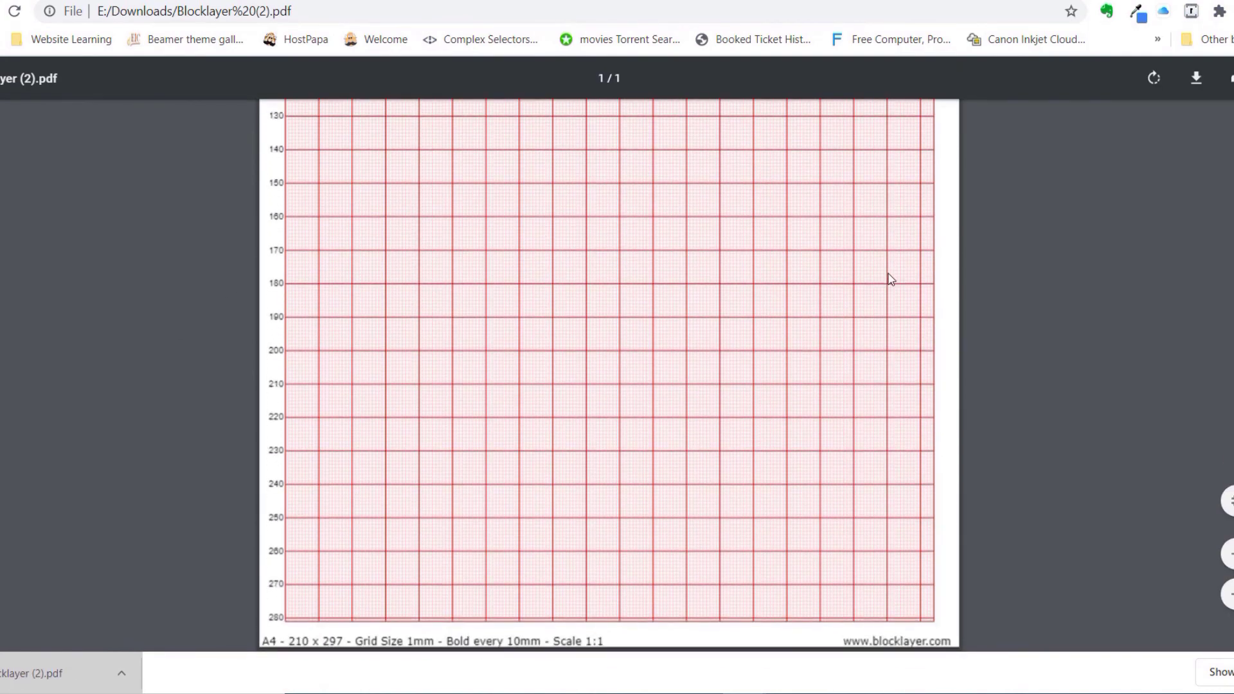